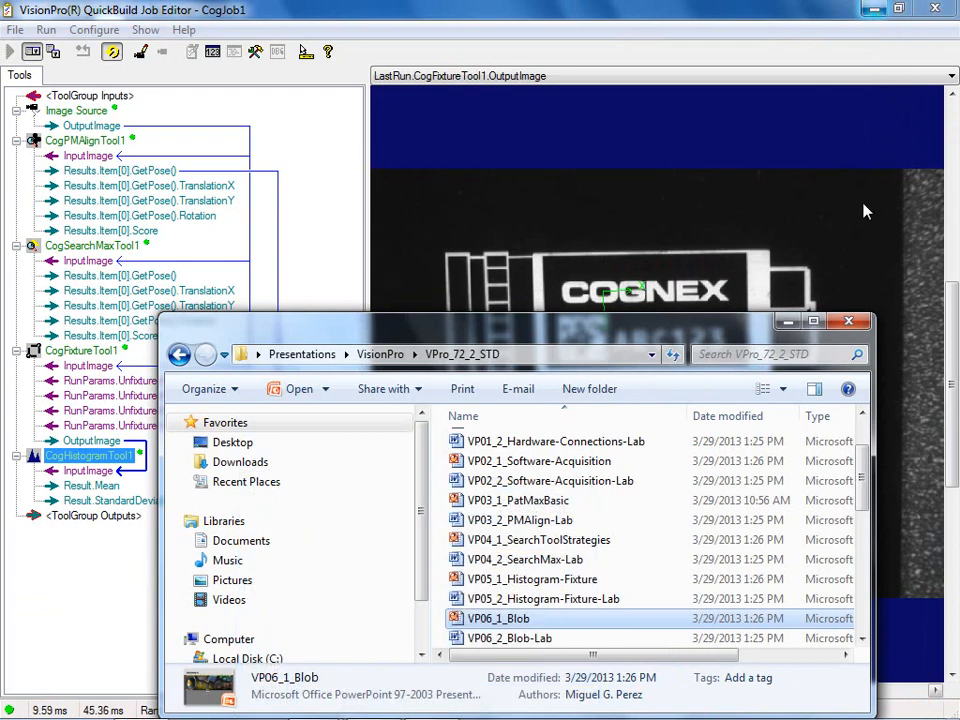
- Stop the continuous run and add a CogBlobTool to the job below CogHistogramTool1
left_click(789, 321)
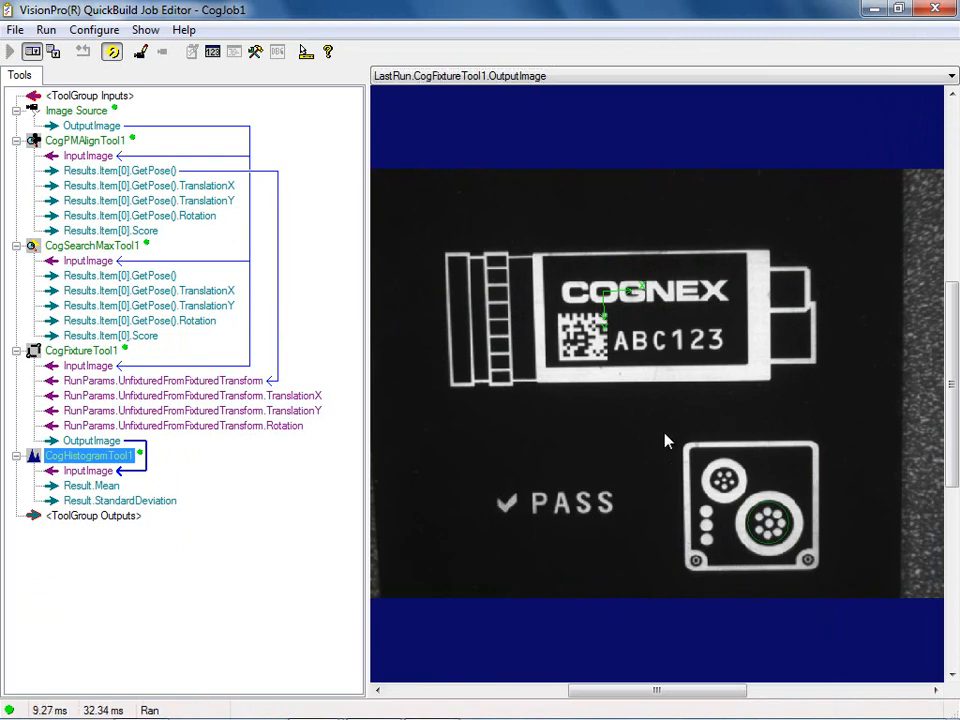
scroll(720, 560, "up", 4)
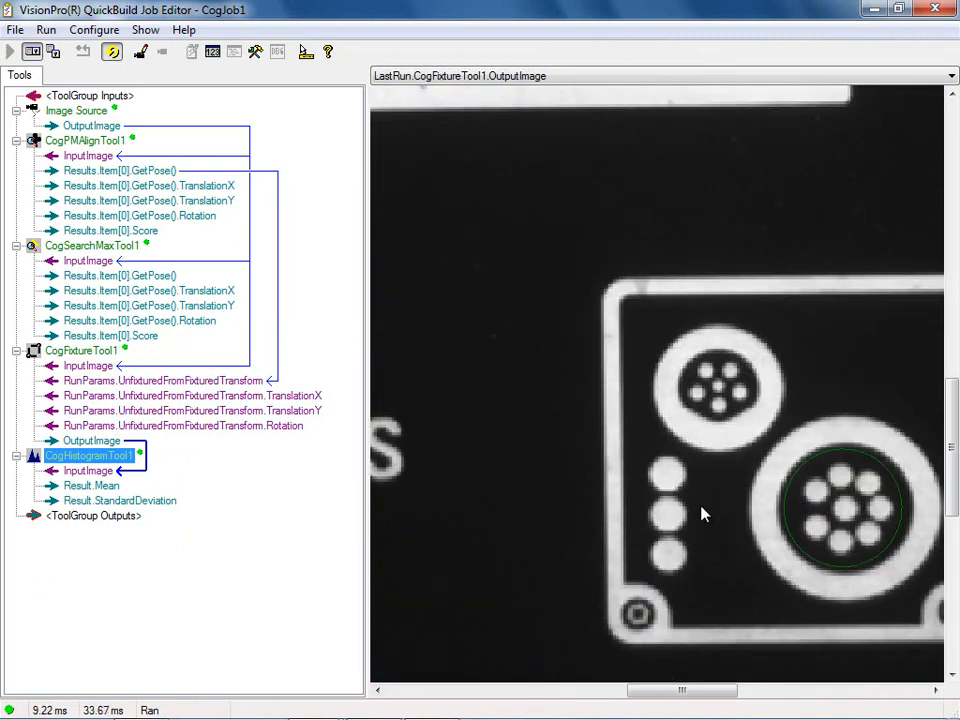
scroll(703, 513, "up", 1)
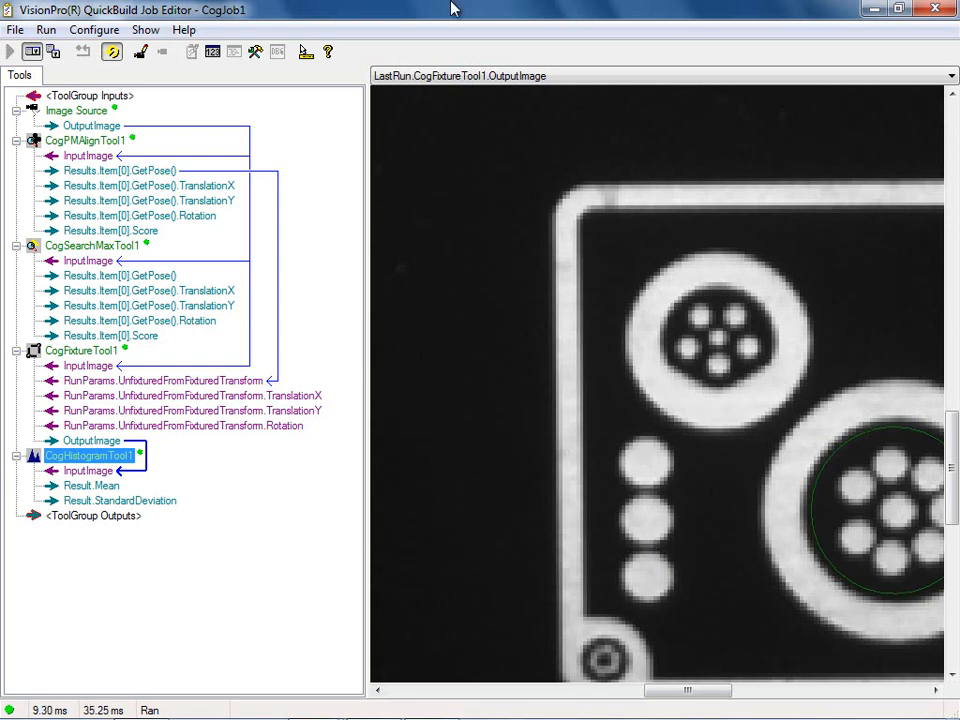
left_click(111, 50)
left_click(255, 51)
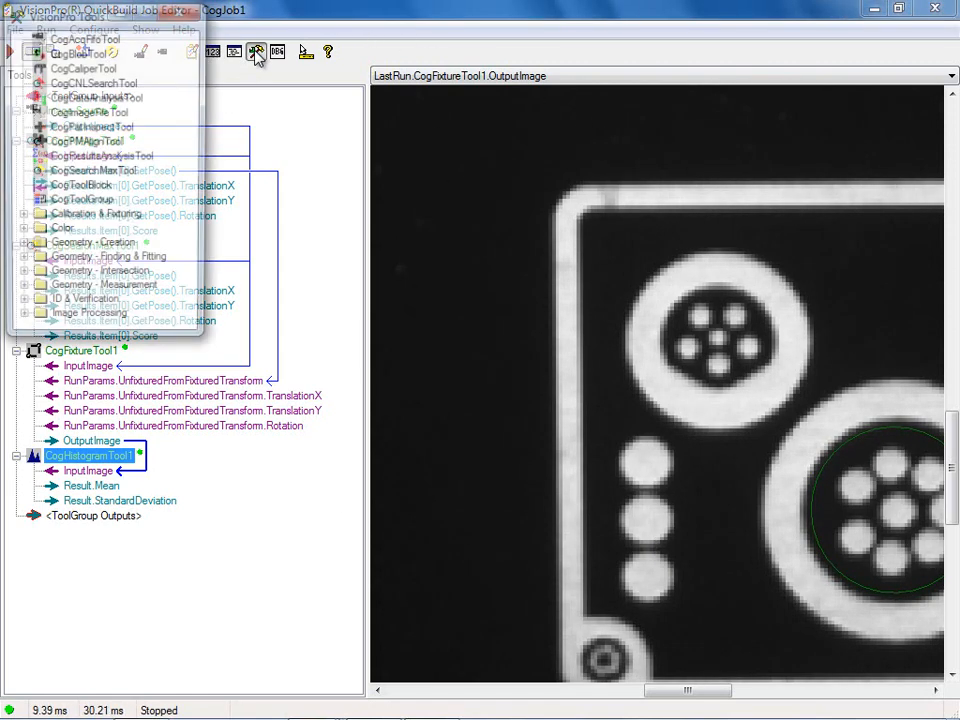
left_click_drag(84, 20, 190, 498)
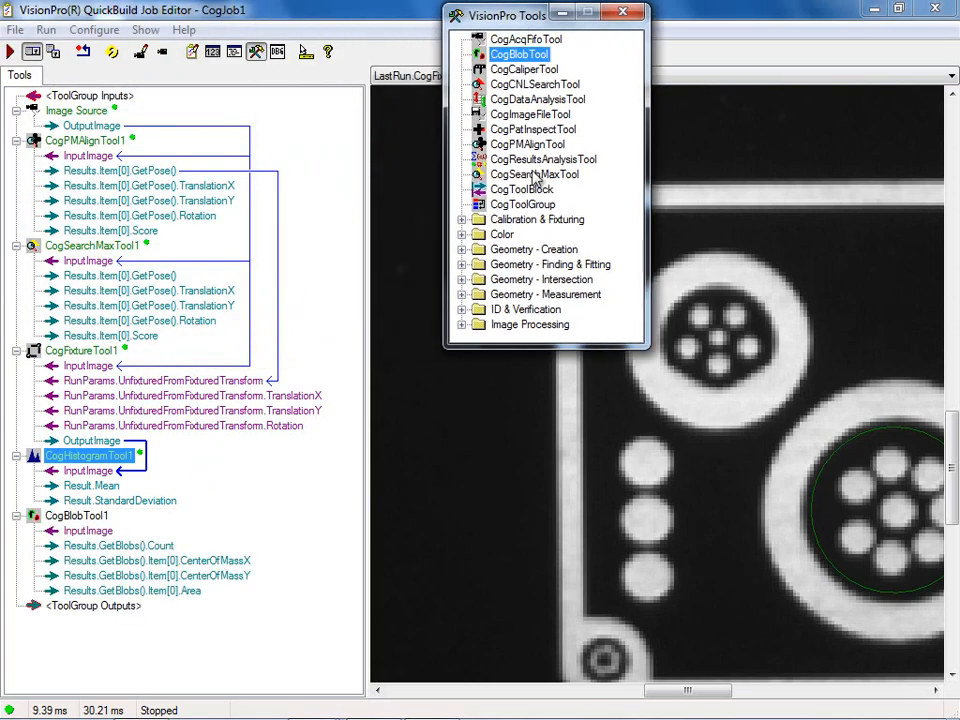
left_click(622, 12)
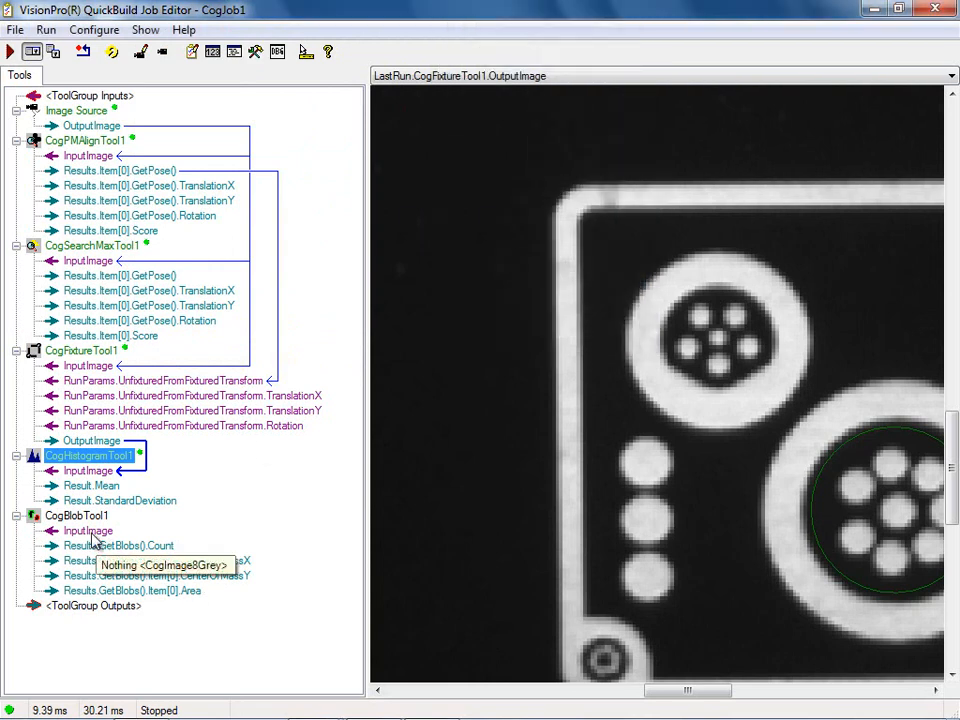
- Link CogBlobTool1's InputImage from CogFixtureTool1.OutputImage and run the job once
left_click(93, 537)
right_click(93, 537)
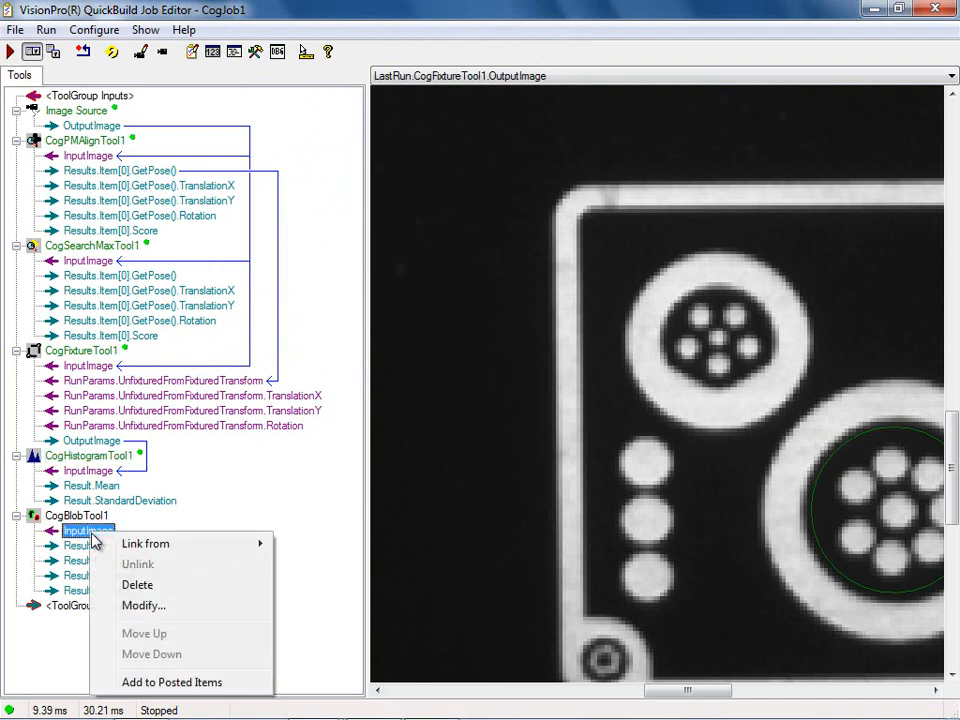
mouse_move(205, 548)
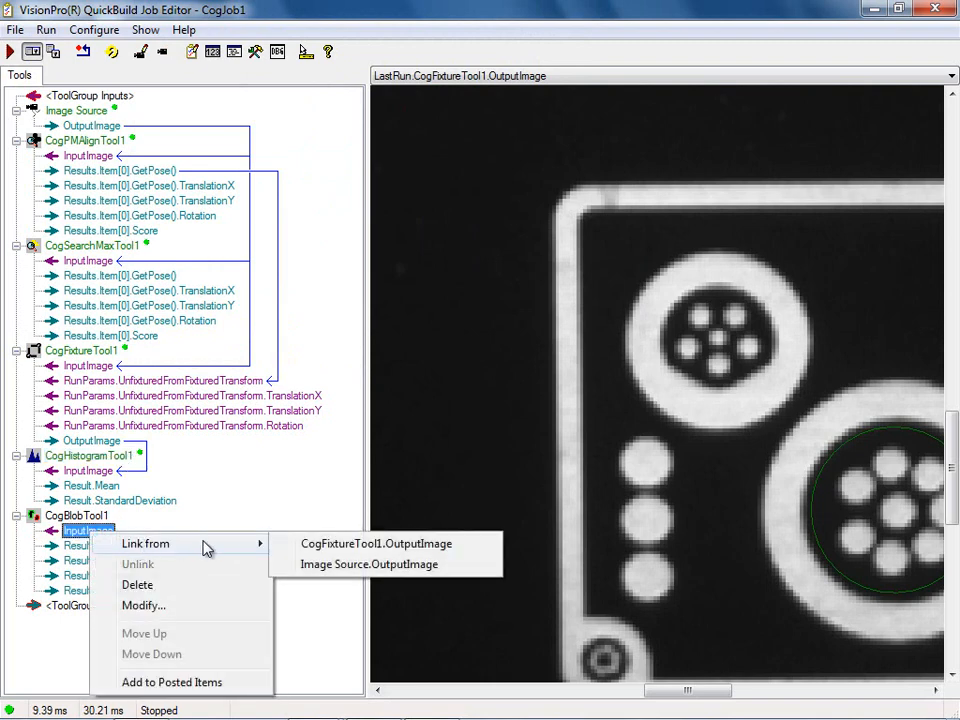
left_click(343, 547)
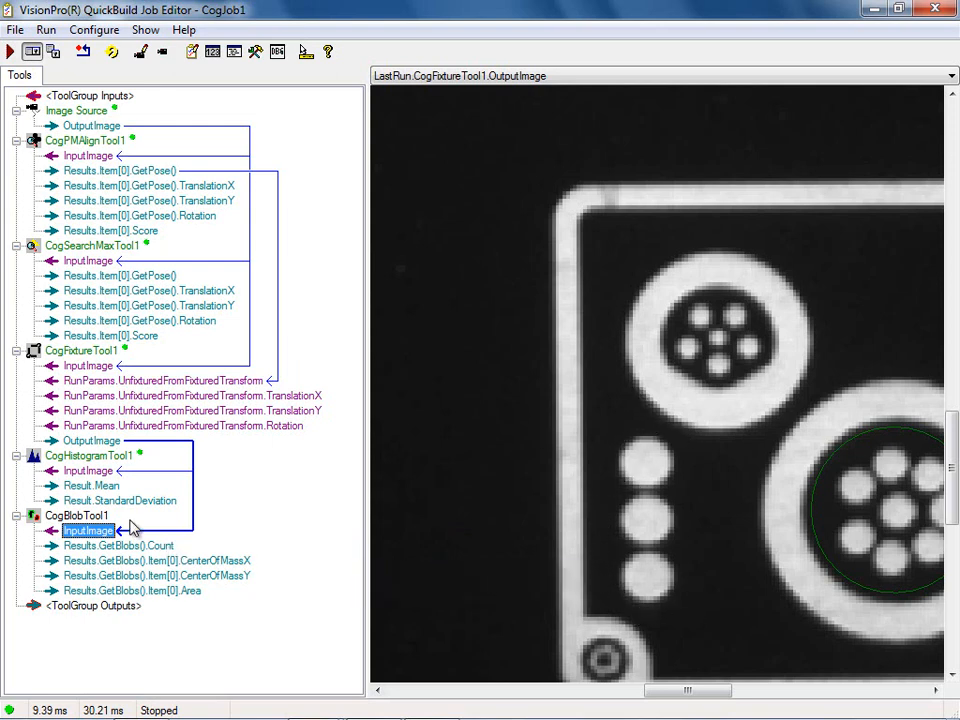
left_click(11, 50)
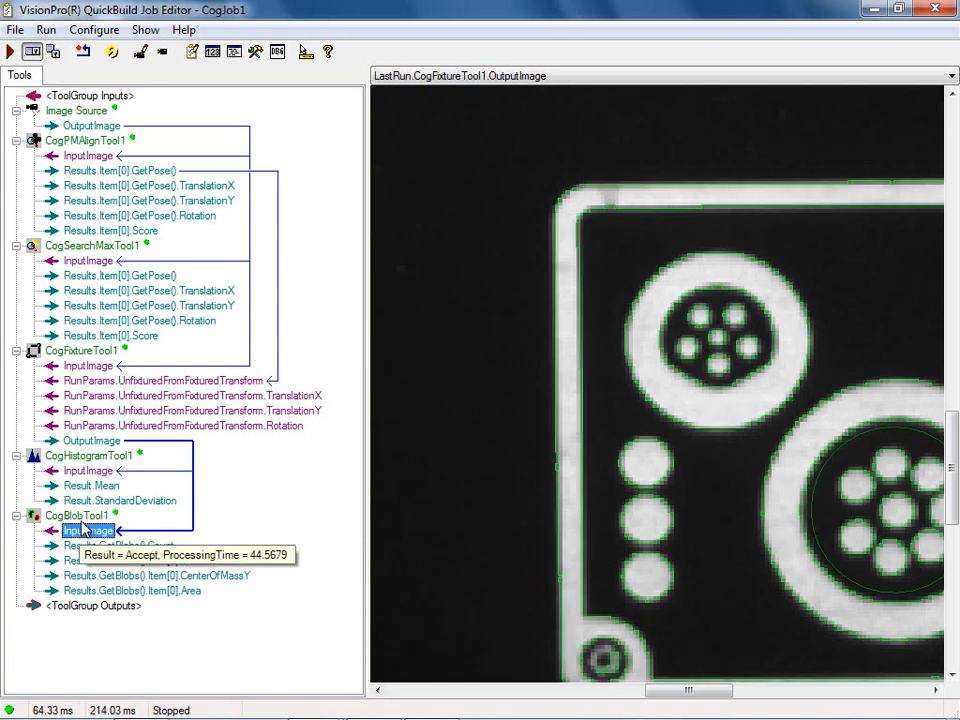
- Open CogBlobTool1 in a maximized window and examine its LastRun.BlobImage
double_click(77, 516)
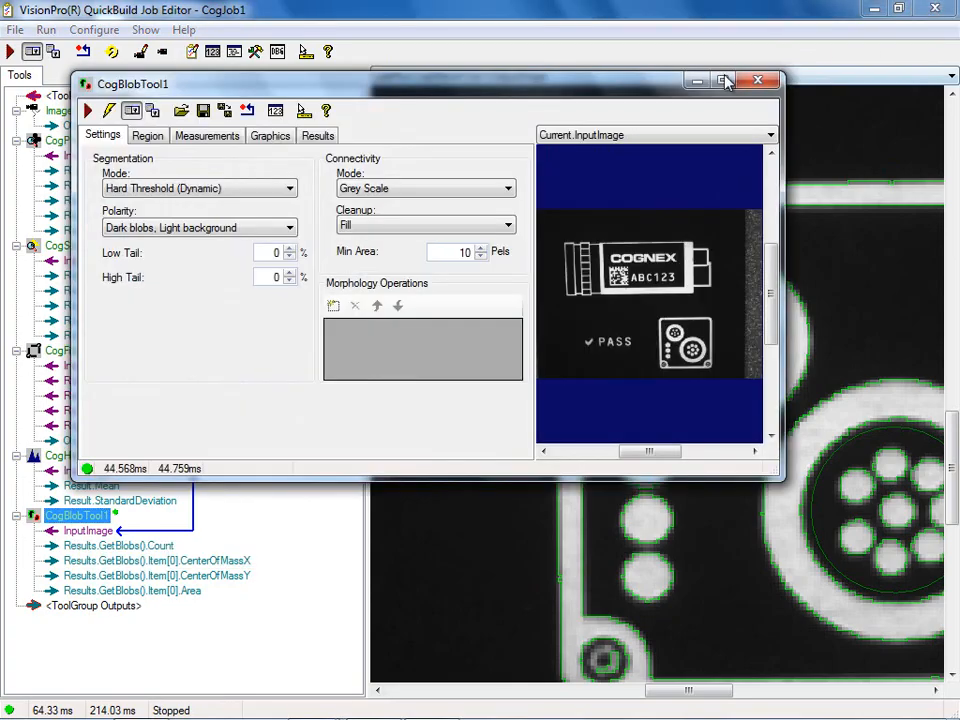
left_click(748, 81)
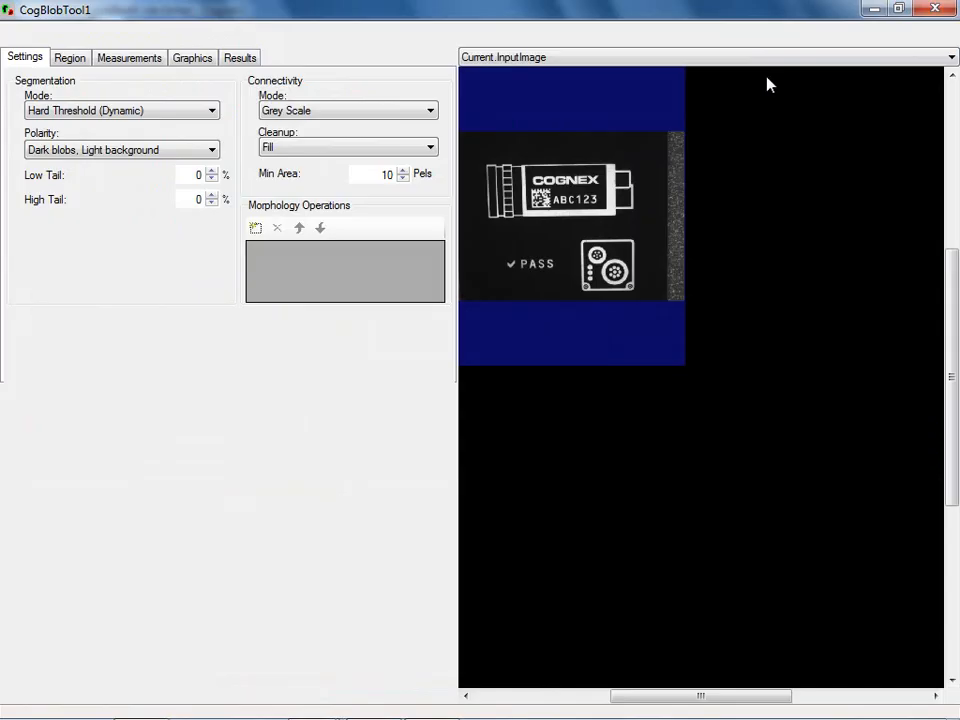
left_click(584, 58)
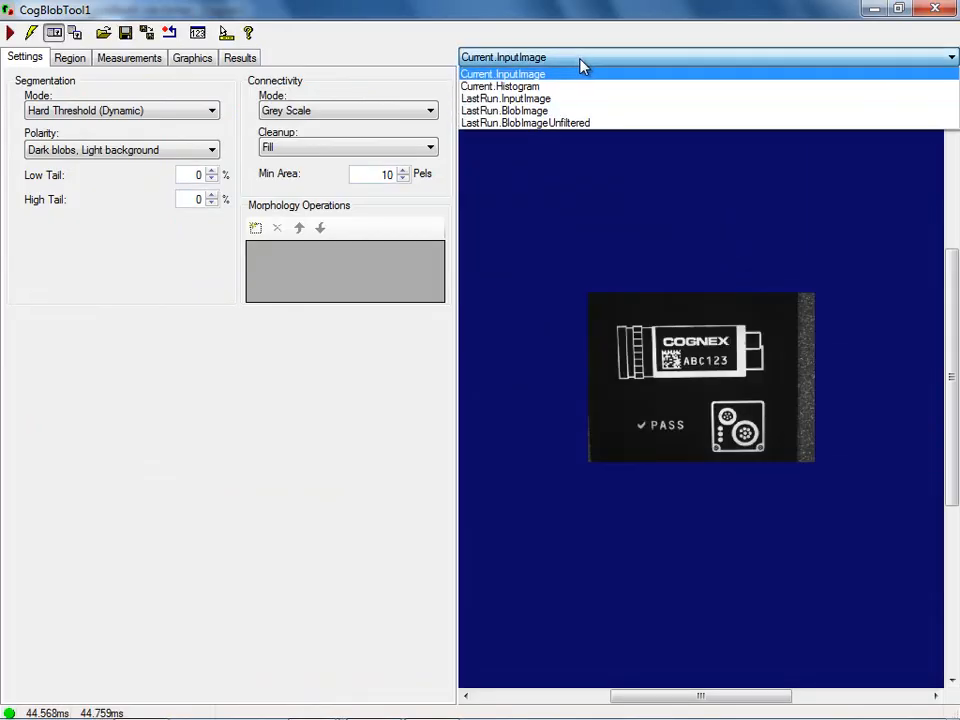
left_click(550, 113)
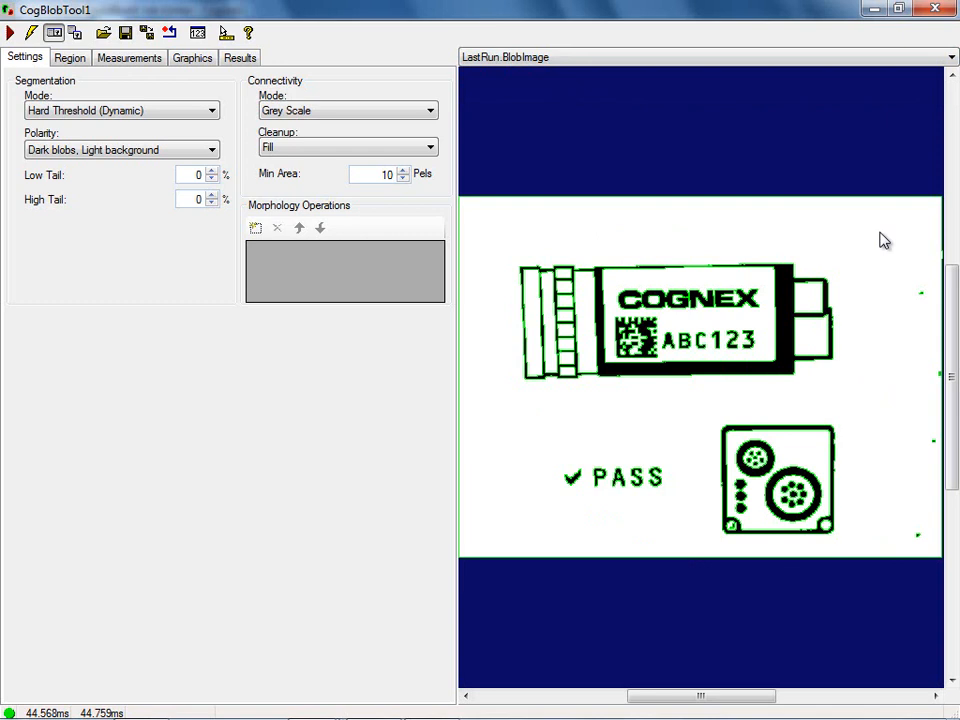
mouse_move(742, 510)
- Set the blob tool's region shape to CogRectangleAffine and display Current.InputImage
left_click(74, 60)
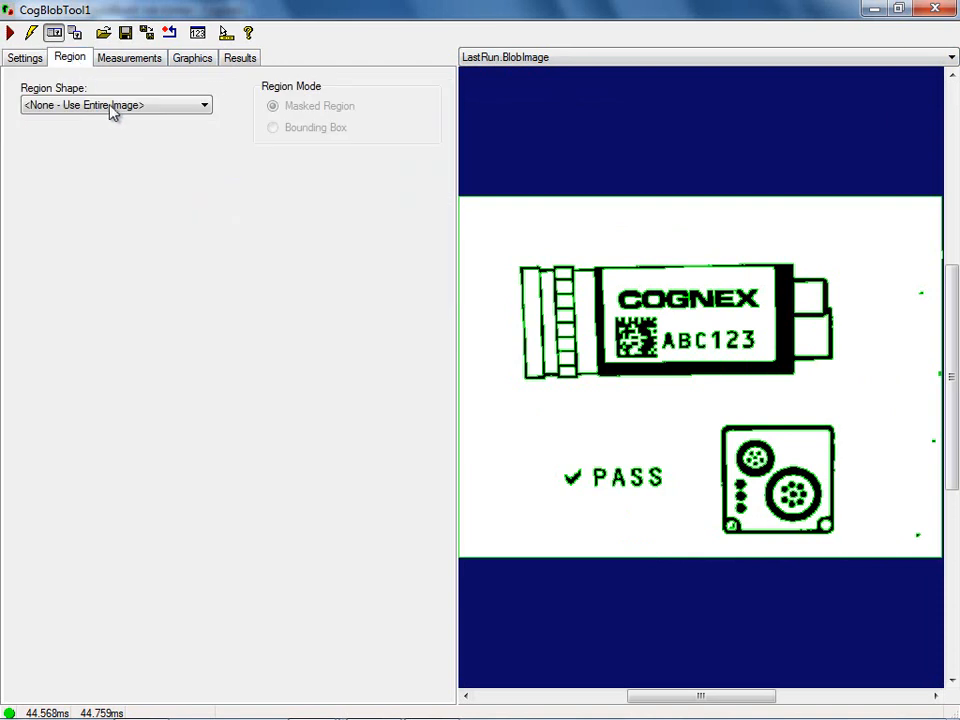
left_click(112, 106)
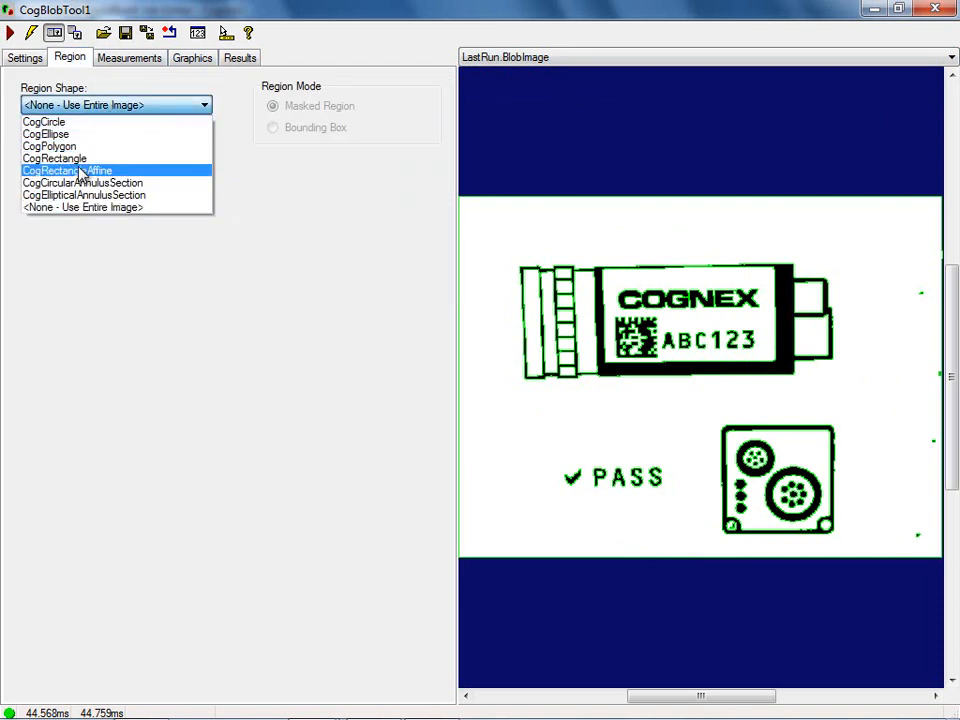
left_click(80, 172)
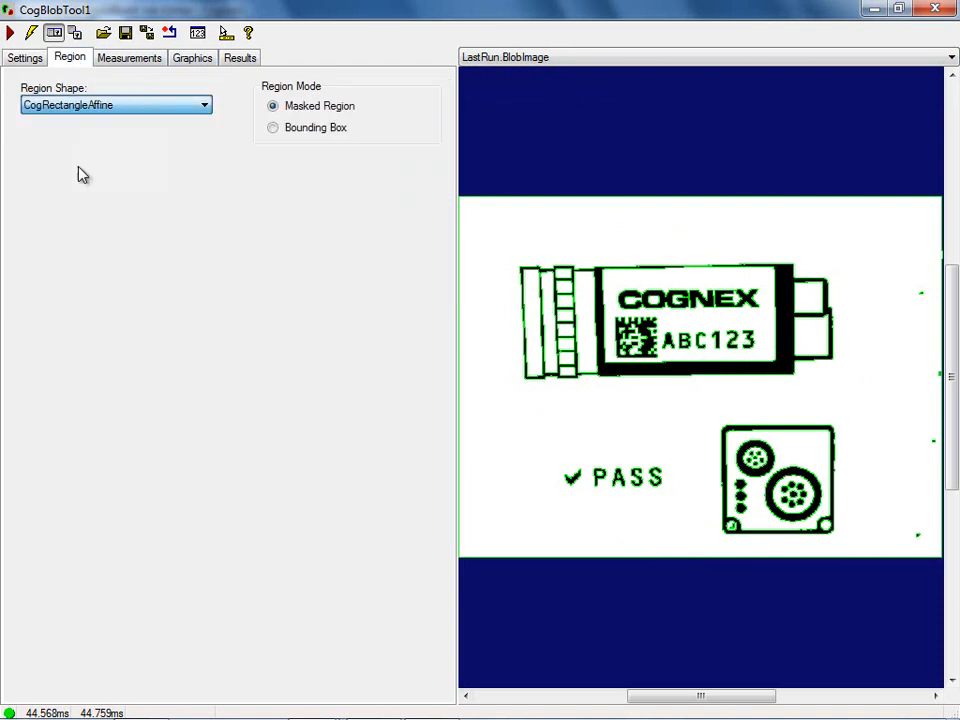
left_click(531, 60)
left_click(528, 80)
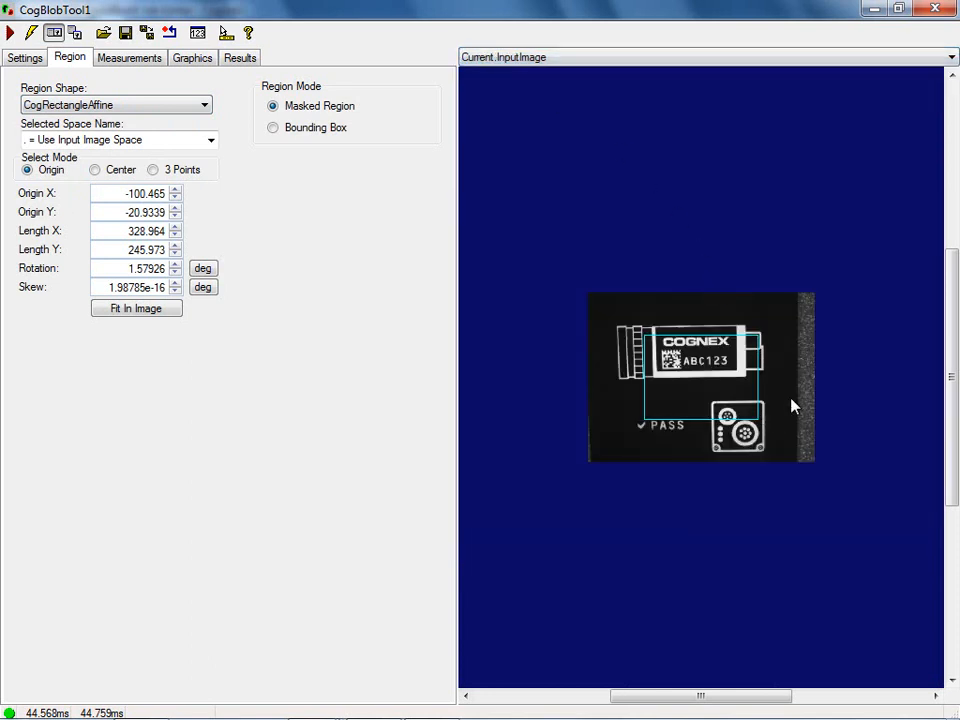
- Fit the rectangular region around the three stacked dots in the square connector drawing, about 54 by 73 in size
scroll(788, 402, "up", 4)
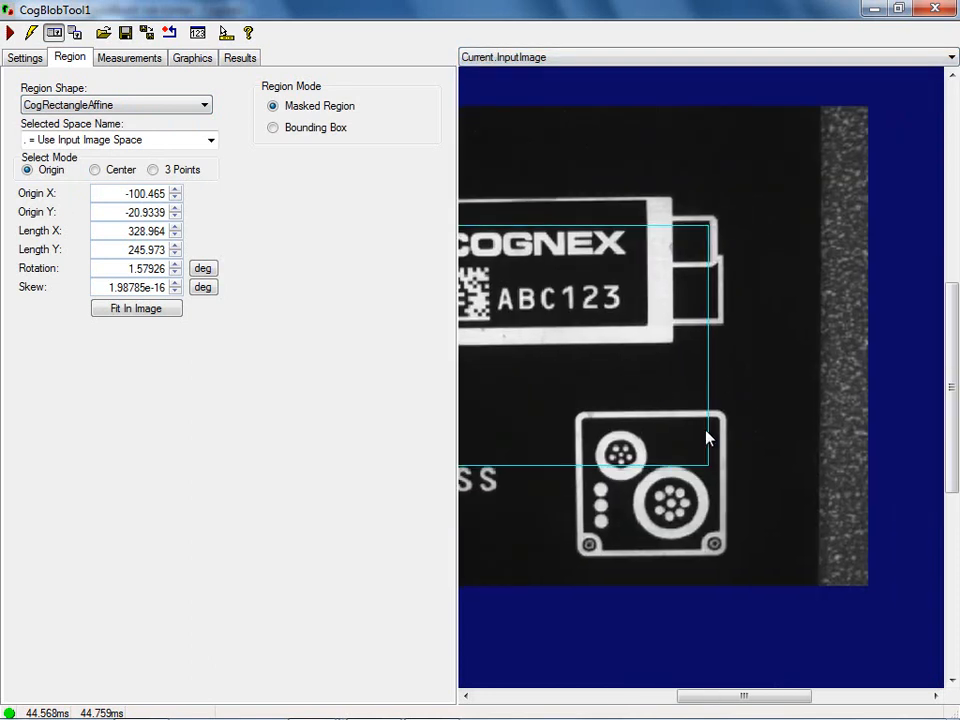
left_click_drag(705, 457, 616, 532)
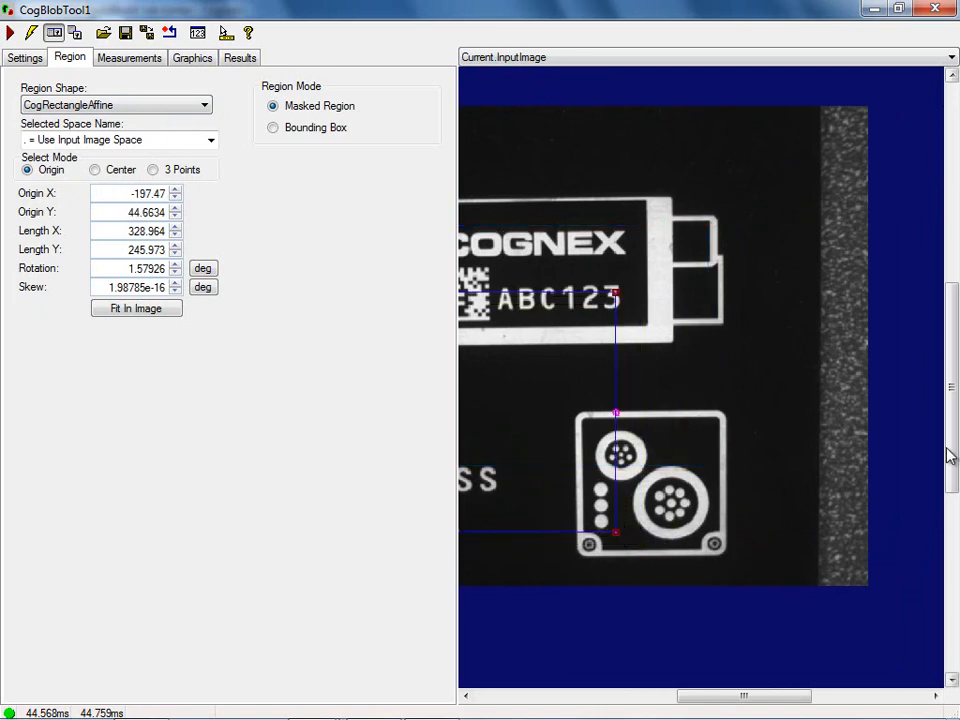
left_click_drag(950, 453, 949, 468)
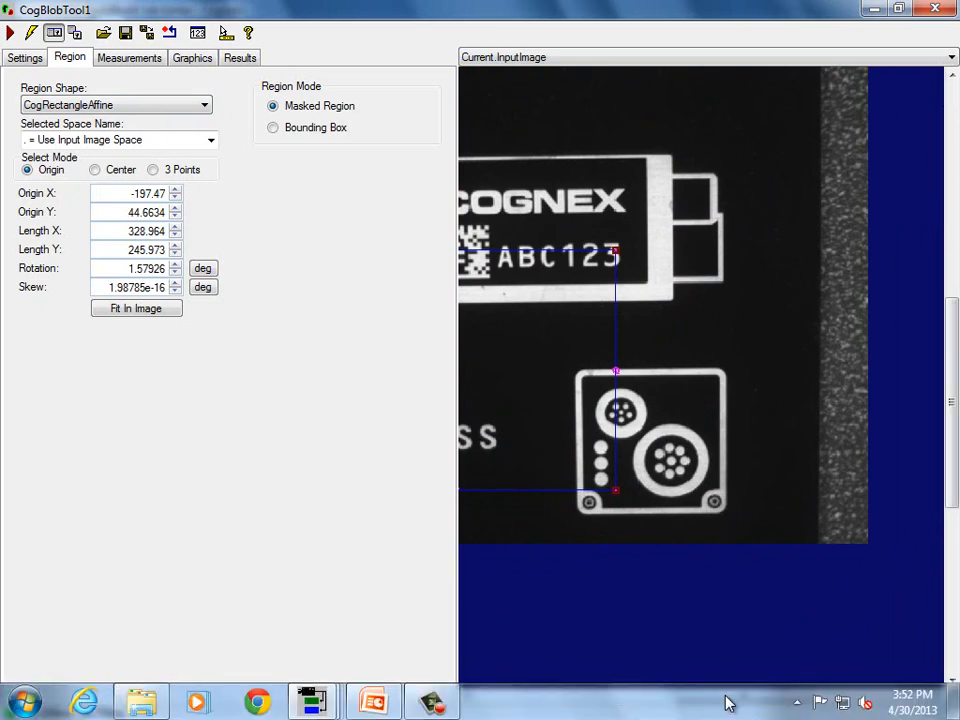
left_click_drag(729, 697, 675, 698)
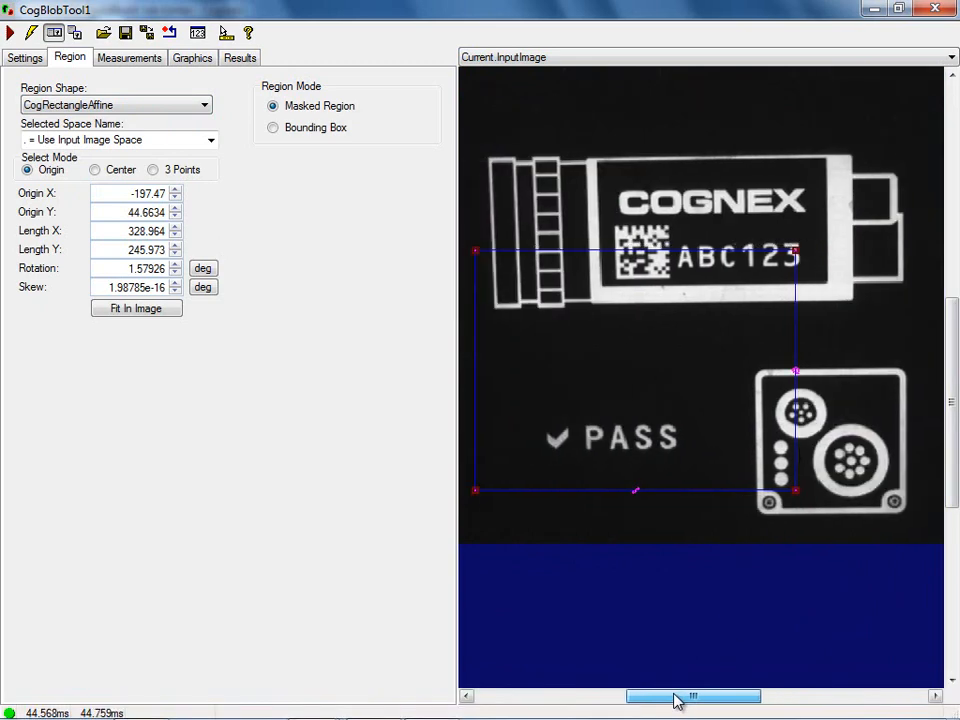
left_click_drag(475, 247, 749, 438)
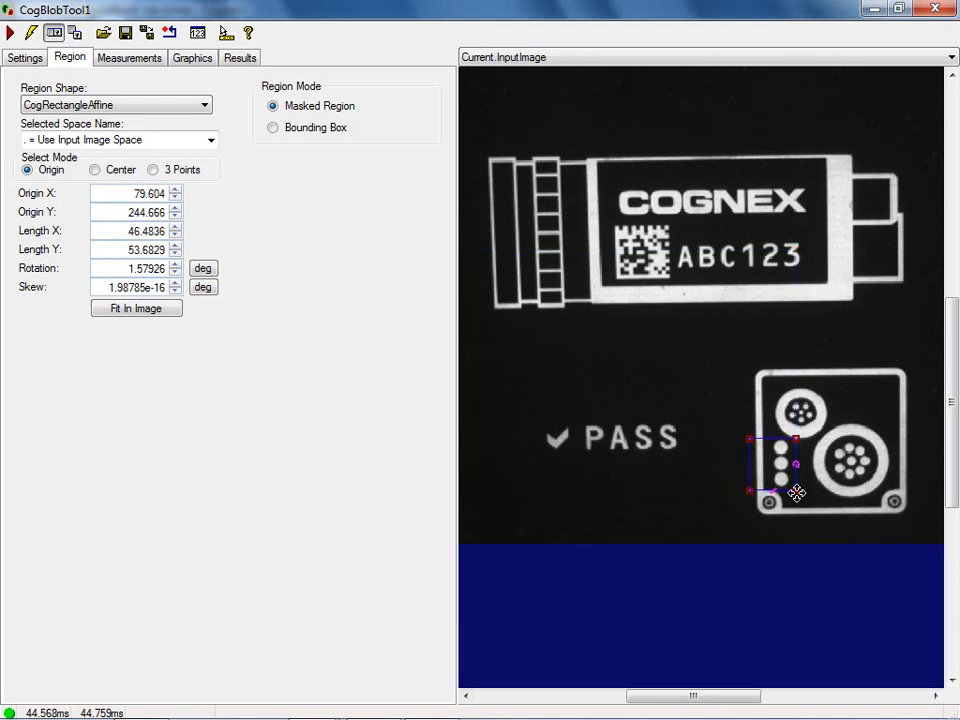
left_click_drag(796, 490, 808, 499)
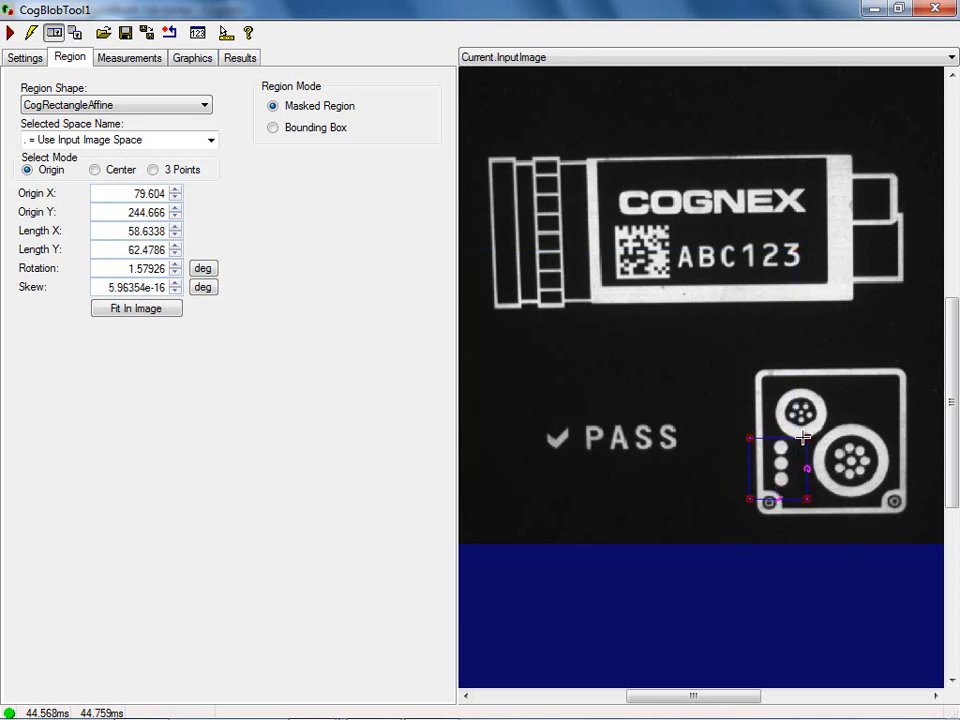
left_click_drag(806, 437, 802, 429)
left_click_drag(857, 550, 879, 569)
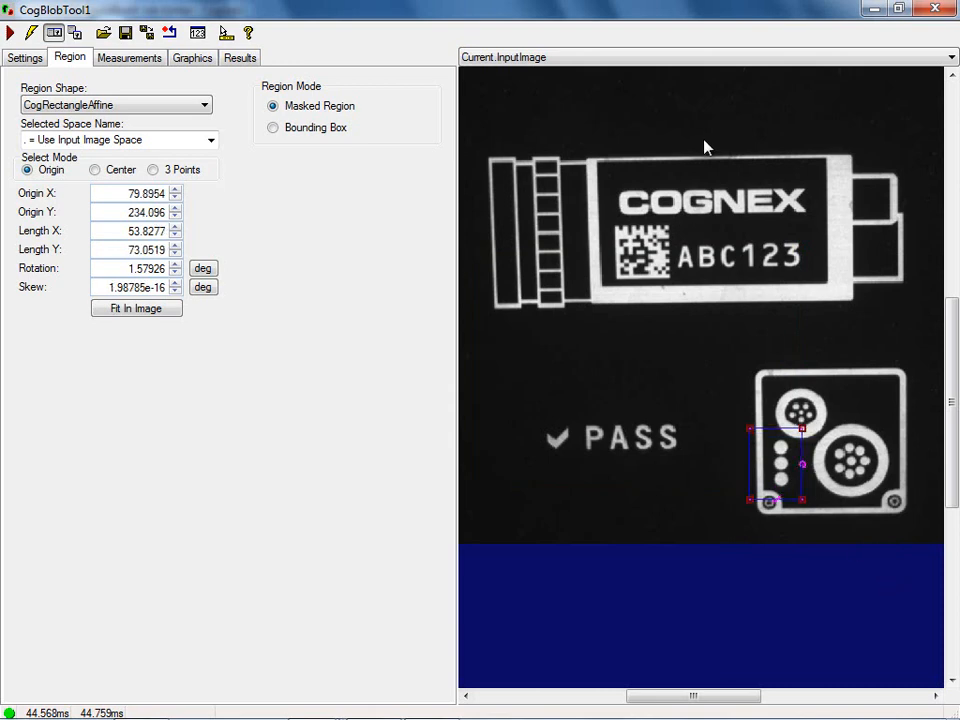
- Run the blob tool on the new region and examine the three dots enlarged in LastRun.BlobImage
left_click(10, 34)
left_click(561, 60)
left_click(563, 110)
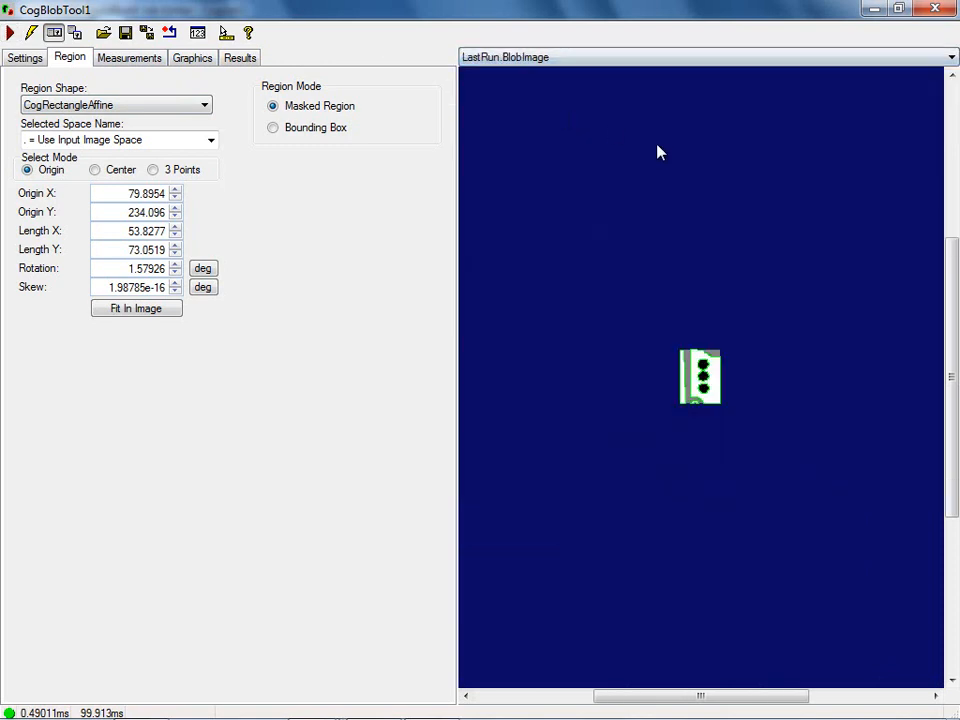
scroll(770, 431, "up", 6)
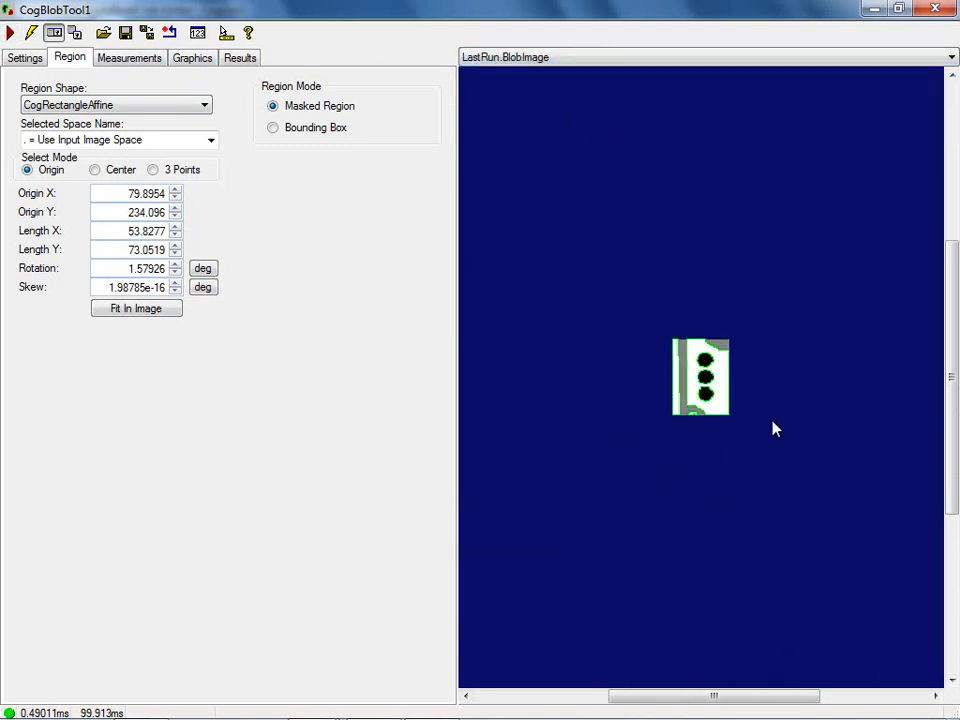
scroll(540, 257, "down", 3)
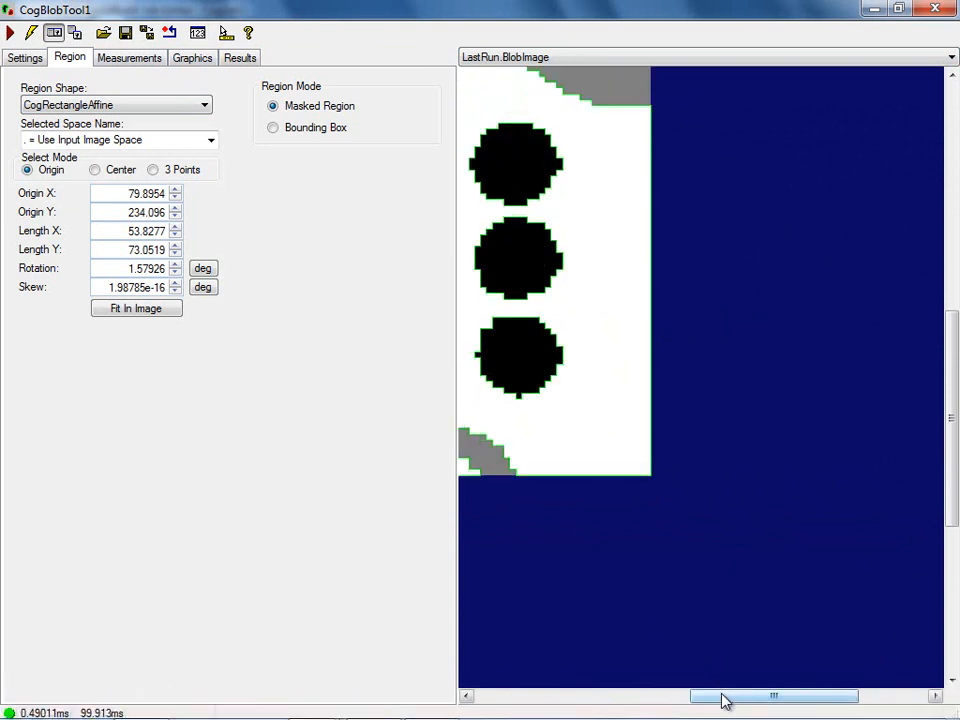
left_click_drag(722, 698, 650, 698)
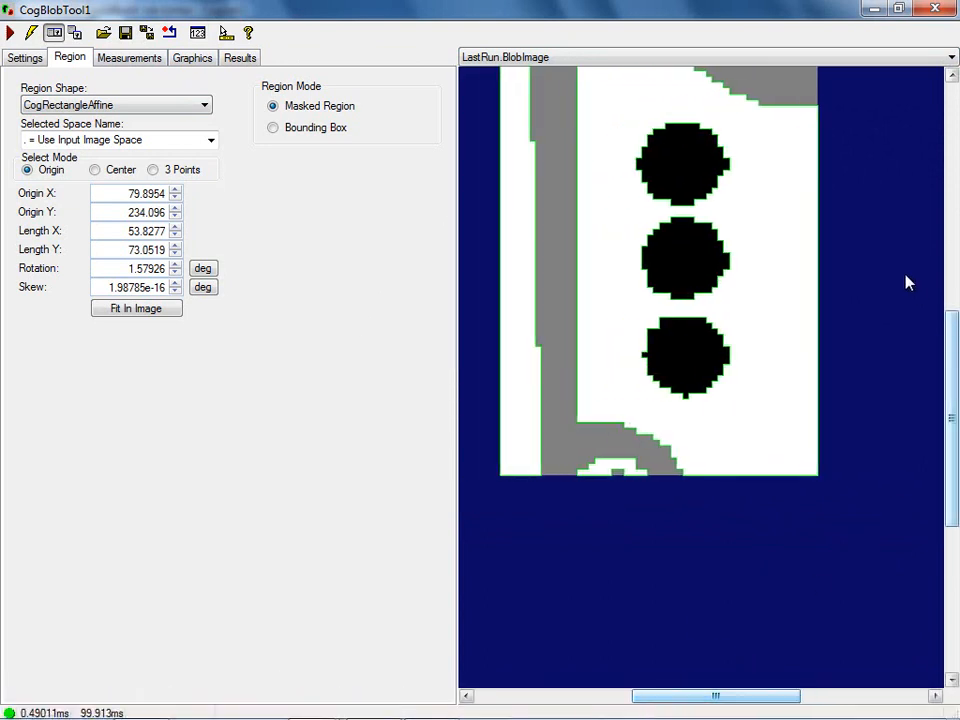
left_click_drag(949, 366, 956, 317)
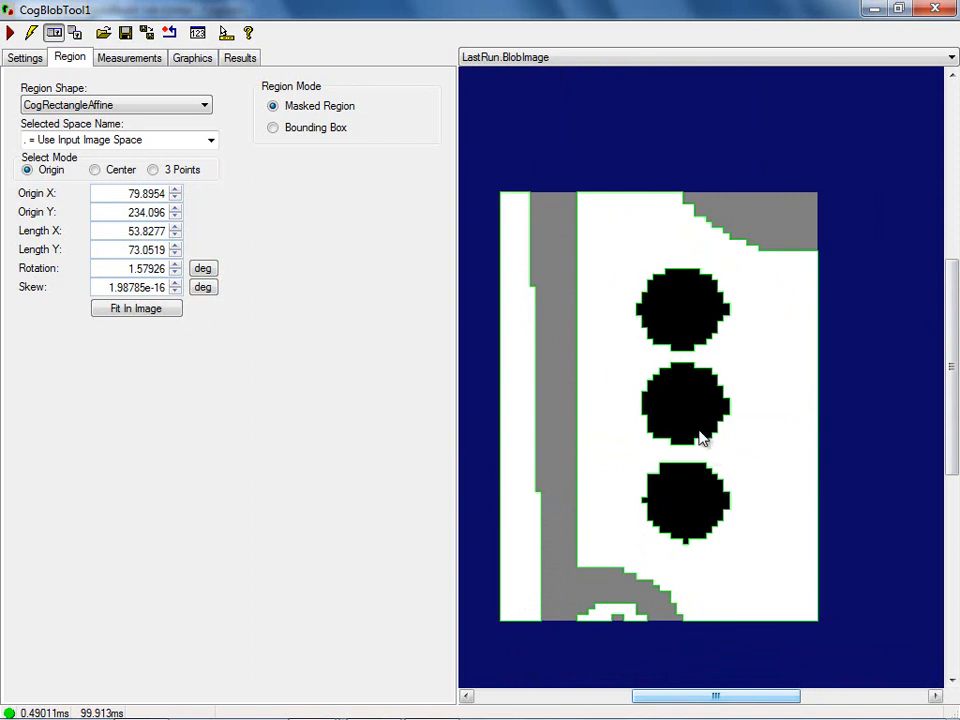
- Display Current.InputImage and set the segmentation polarity to Light blobs, Dark background
left_click(15, 60)
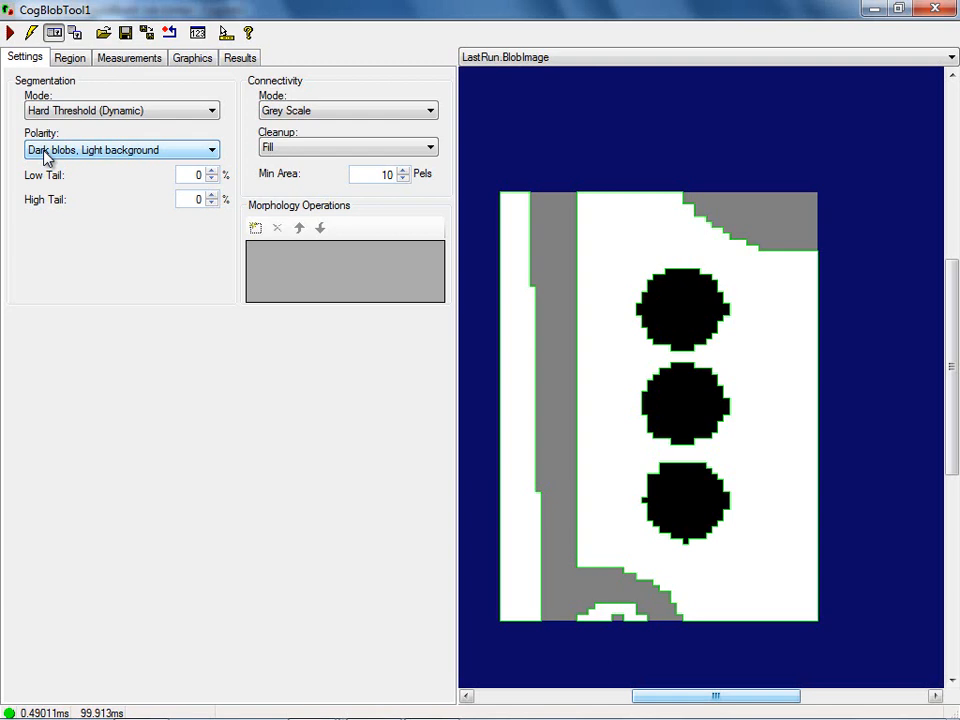
left_click(531, 57)
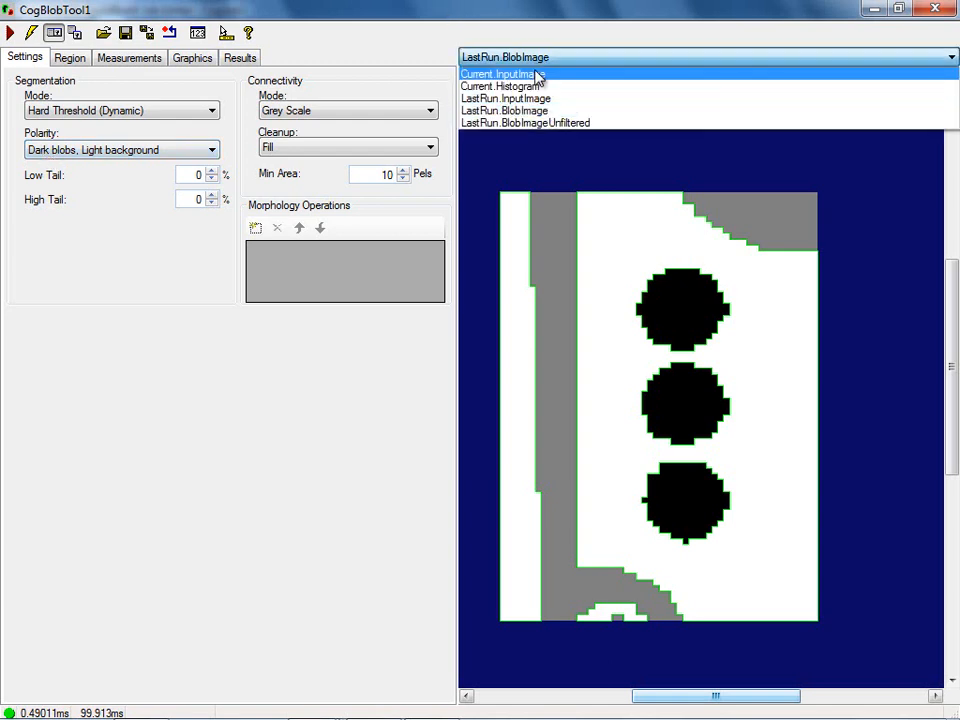
left_click(520, 71)
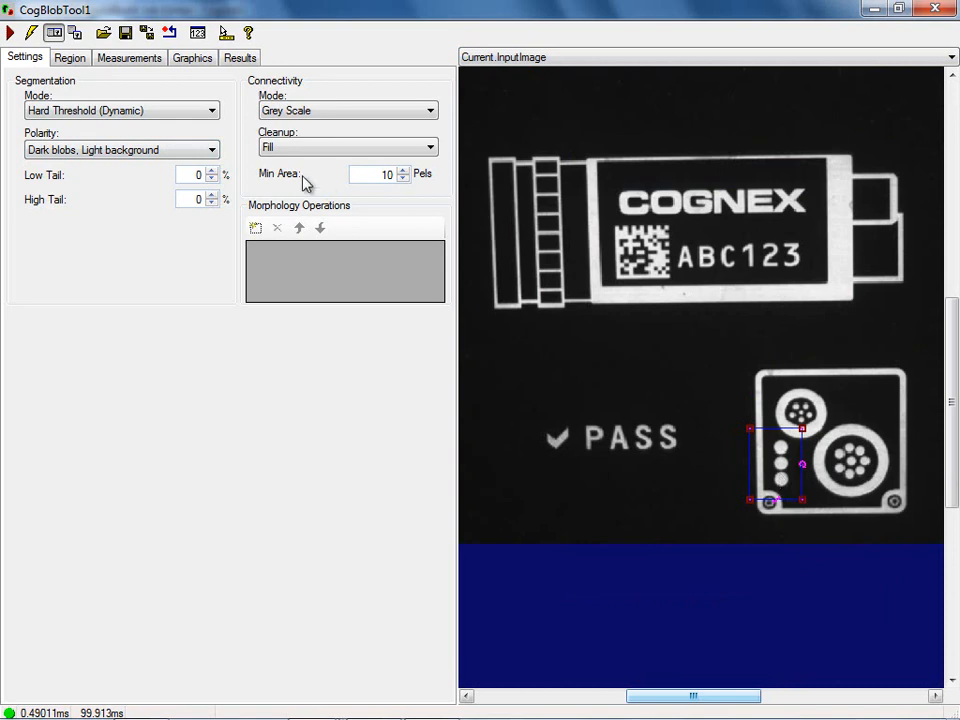
left_click(189, 151)
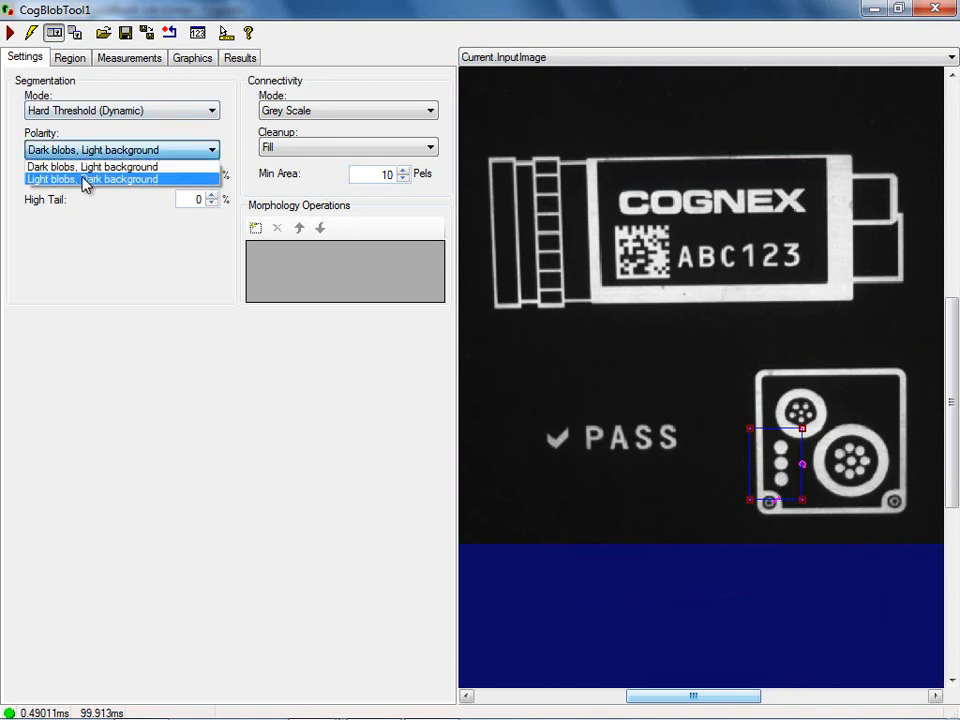
left_click(88, 180)
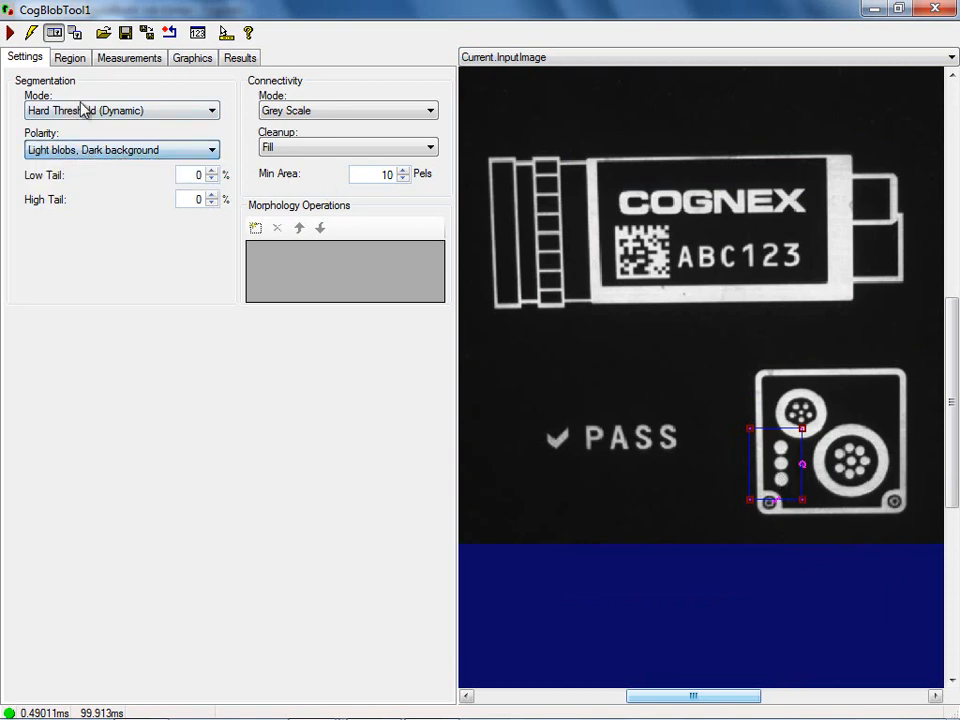
- Display LastRun.BlobImage and examine the results table blob by blob against the highlighted shapes
left_click(564, 58)
left_click(530, 112)
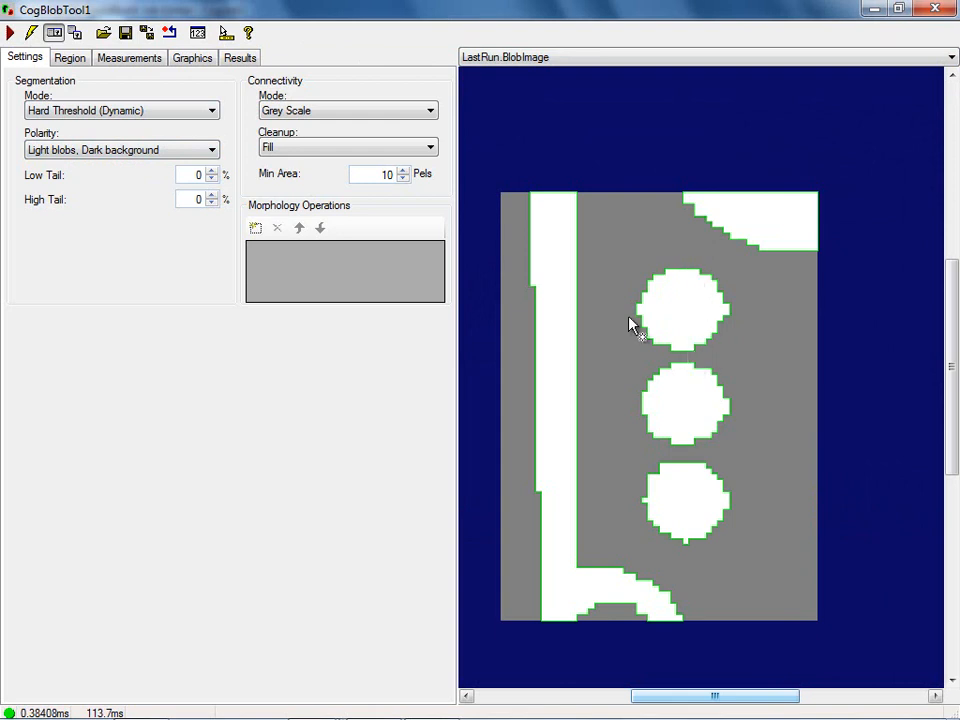
left_click(240, 58)
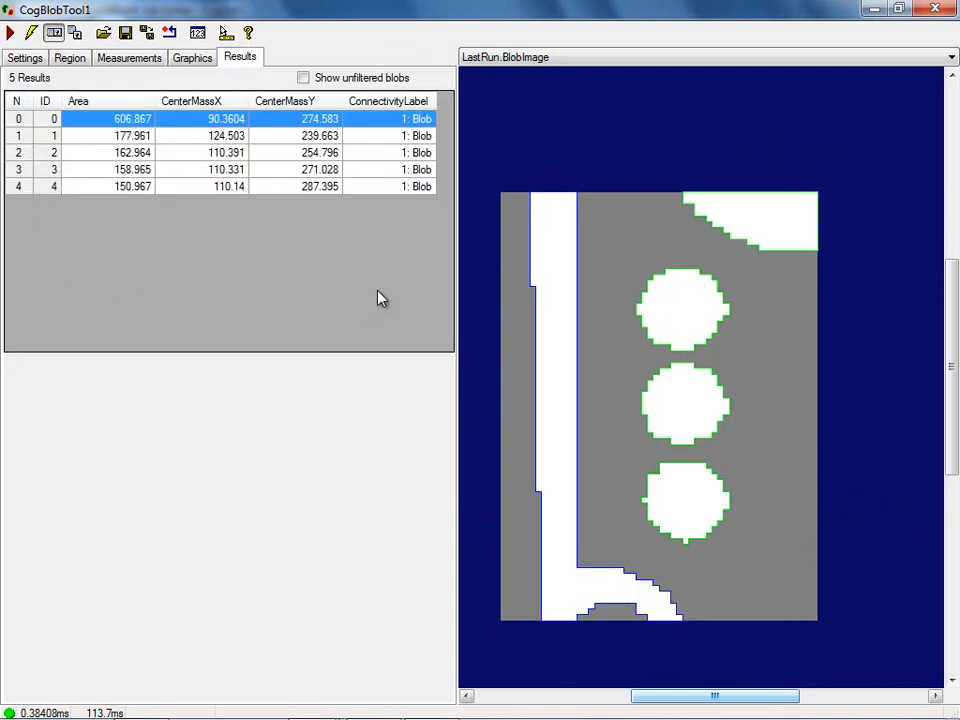
left_click(30, 143)
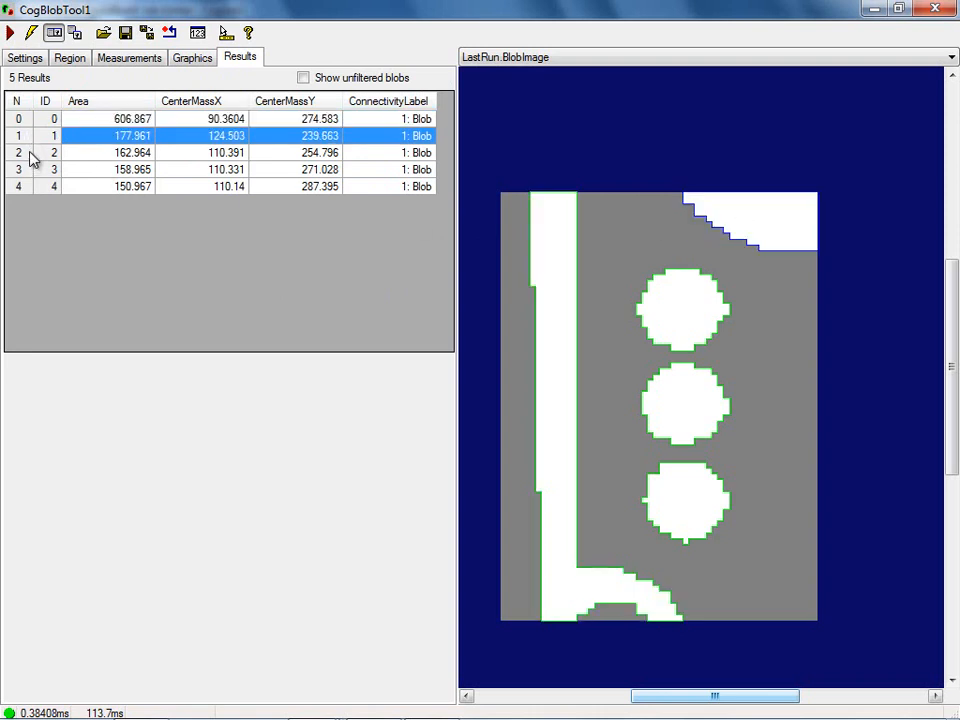
left_click(30, 155)
left_click(27, 171)
left_click(25, 188)
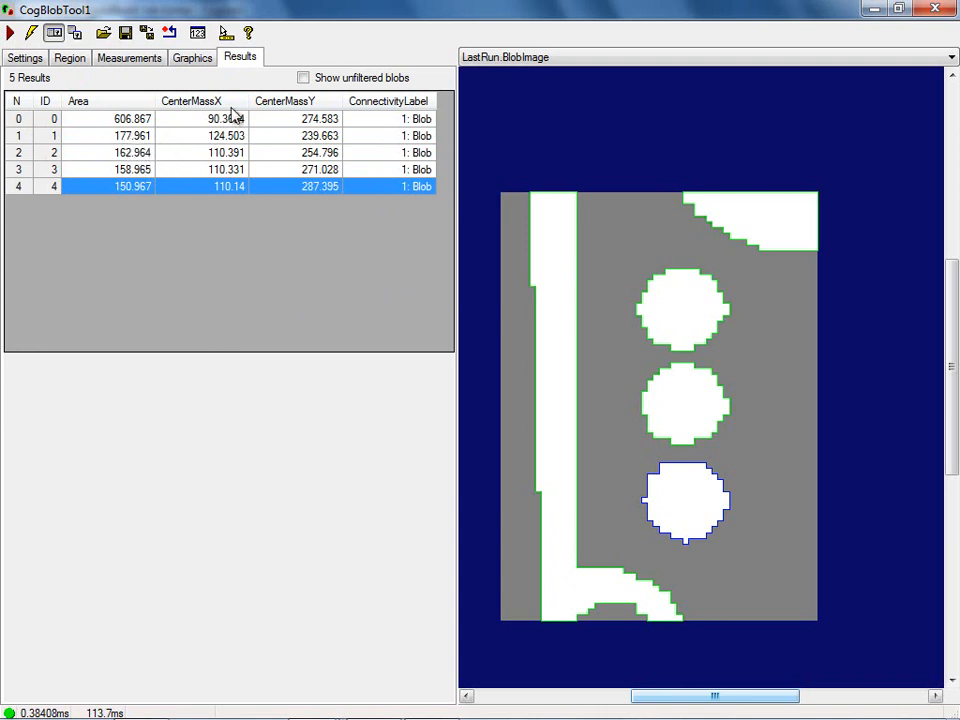
- On Current.InputImage, shrink the blob tool's rectangular region to about 50 by 71 and run the tool
left_click(70, 58)
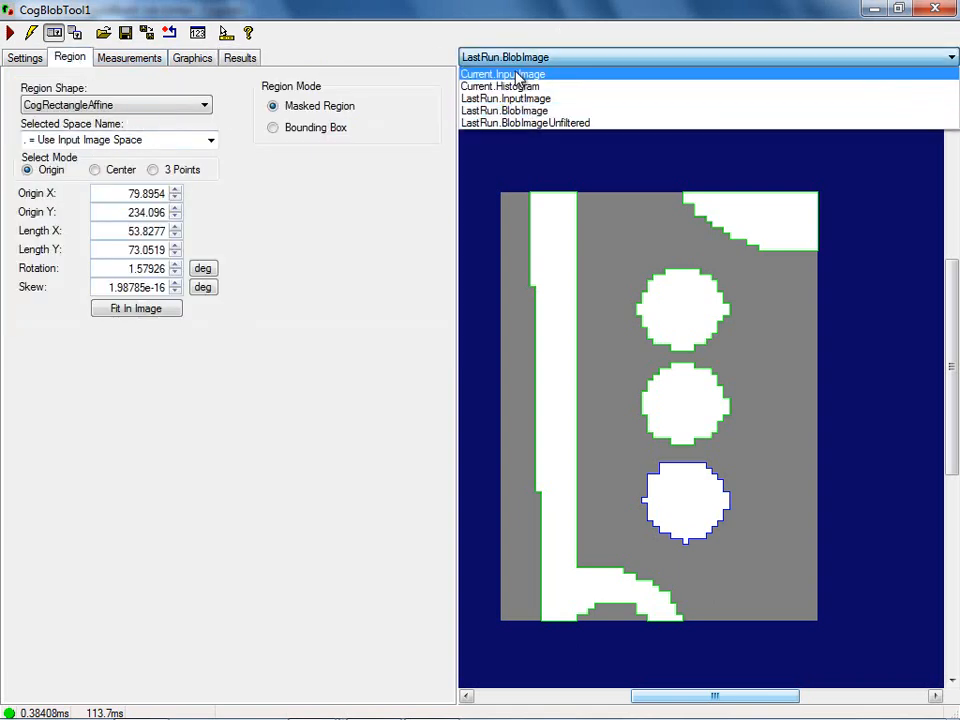
left_click(516, 75)
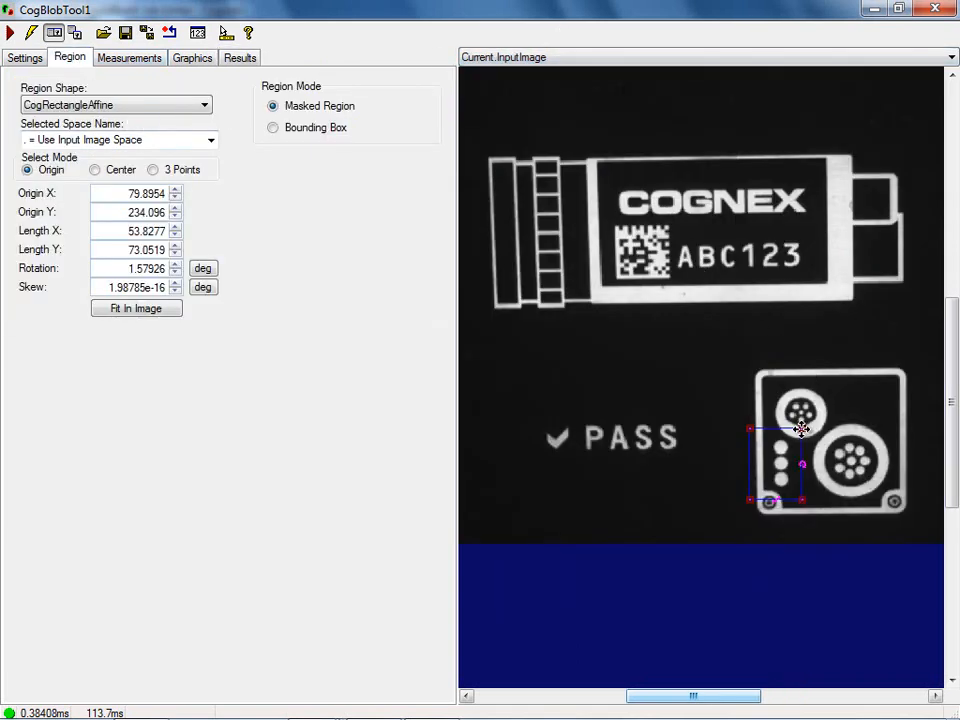
left_click_drag(803, 428, 799, 430)
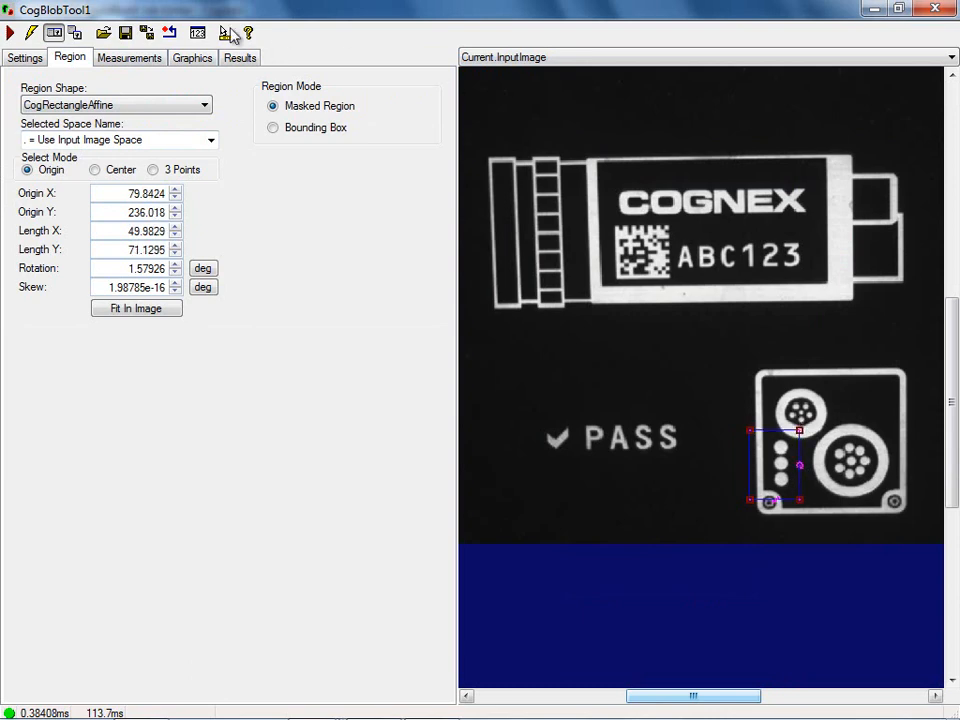
left_click(10, 35)
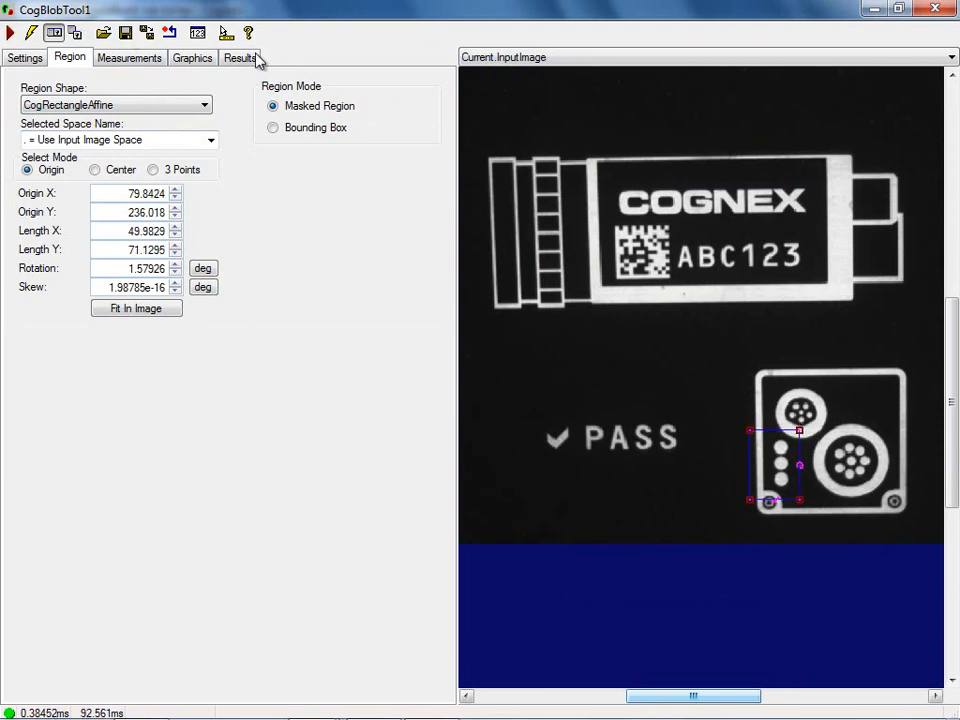
- Select the smallest blob in the results and examine where it lies in LastRun.BlobImage
left_click(250, 57)
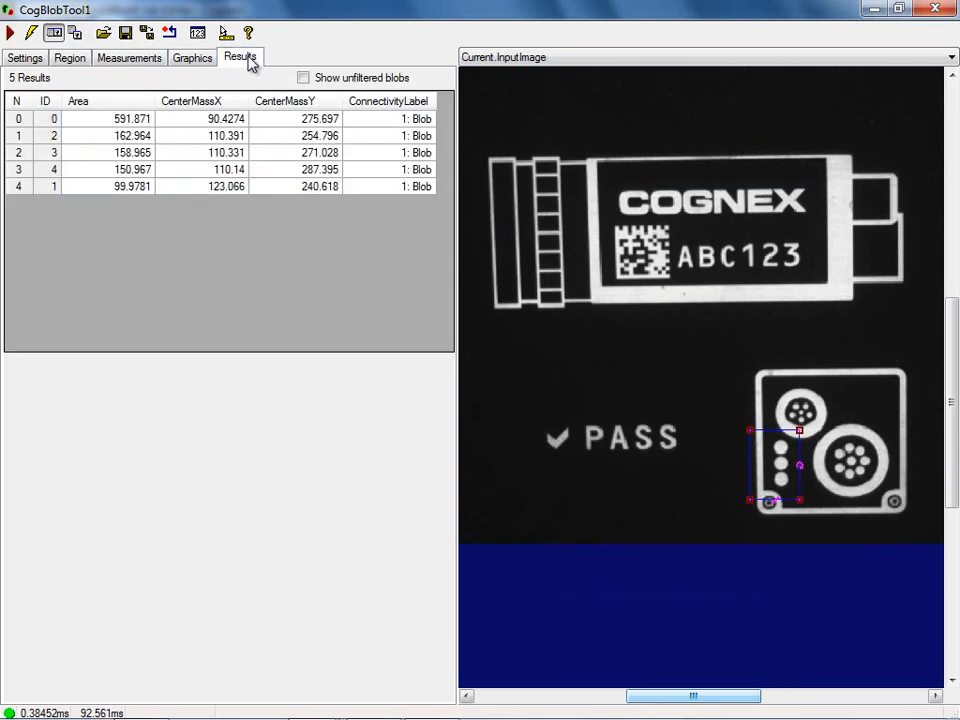
left_click(43, 186)
left_click(612, 56)
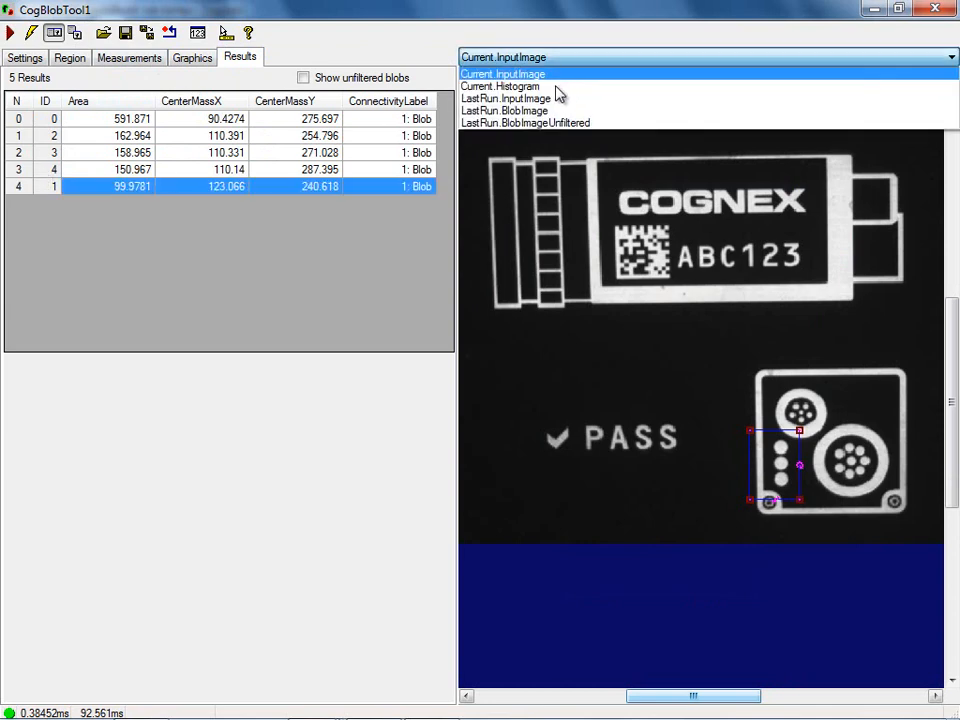
left_click(542, 111)
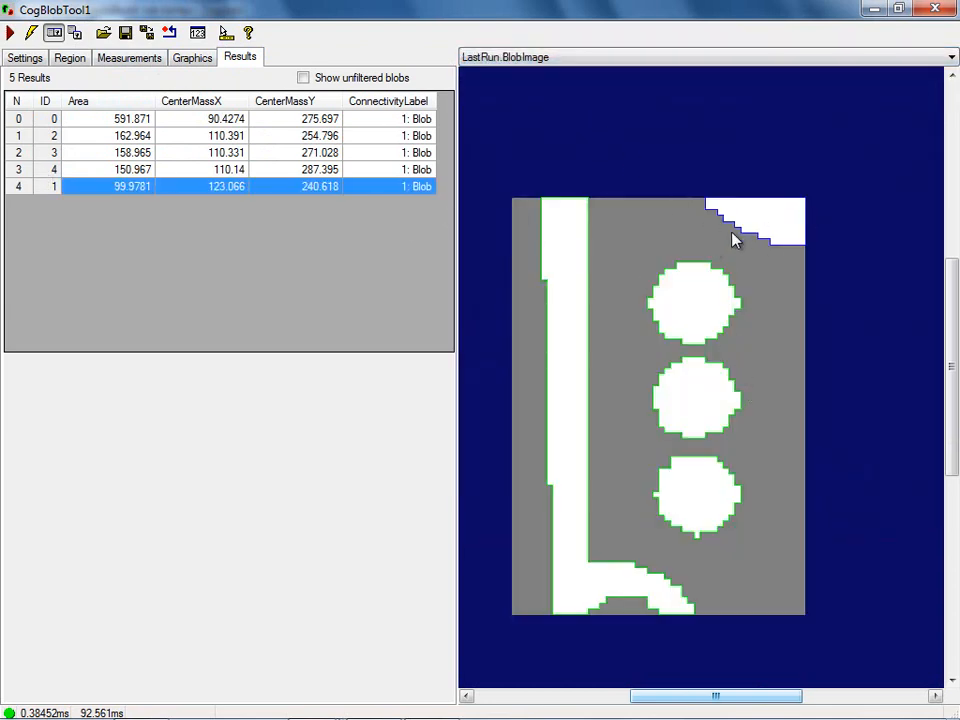
- Display Current.InputImage, shift the rectangular region slightly up and to the right around the dots, and run the tool
left_click(522, 57)
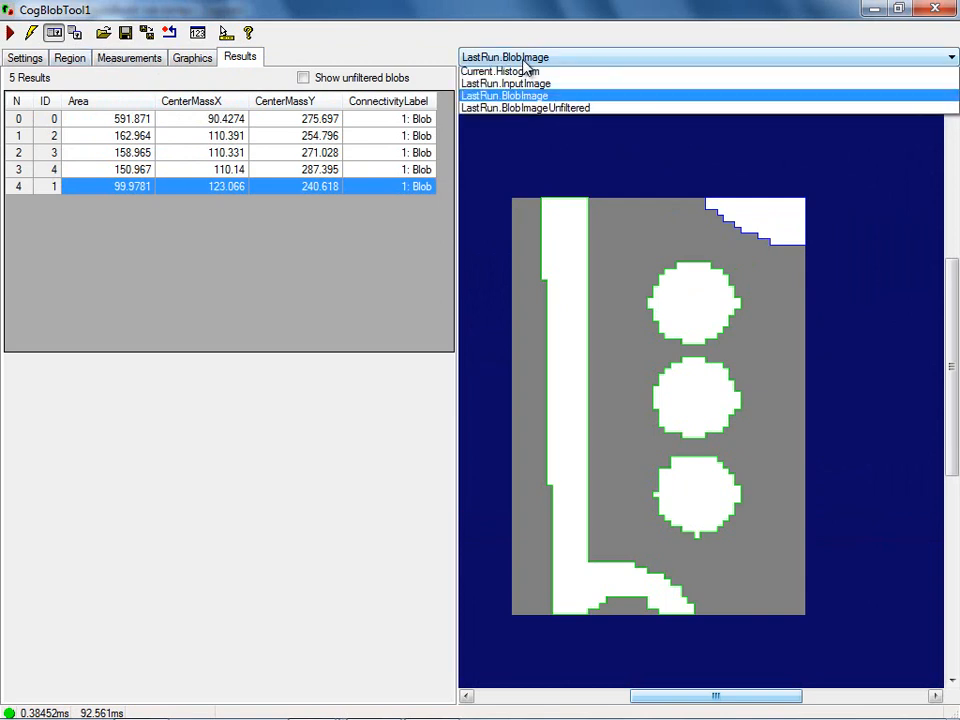
left_click(530, 70)
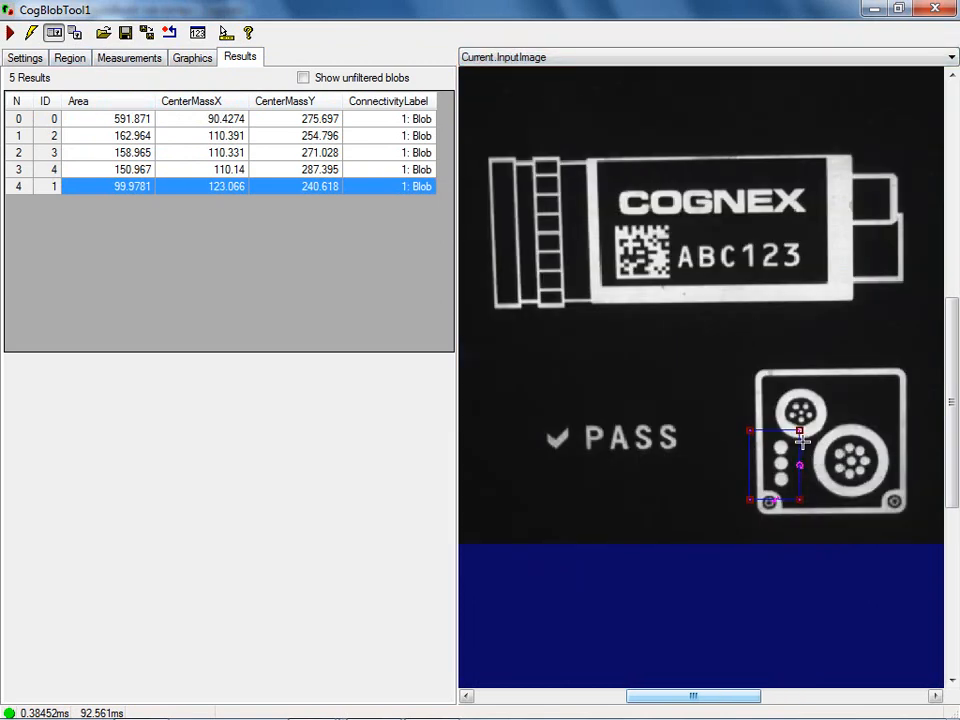
left_click_drag(801, 441, 804, 439)
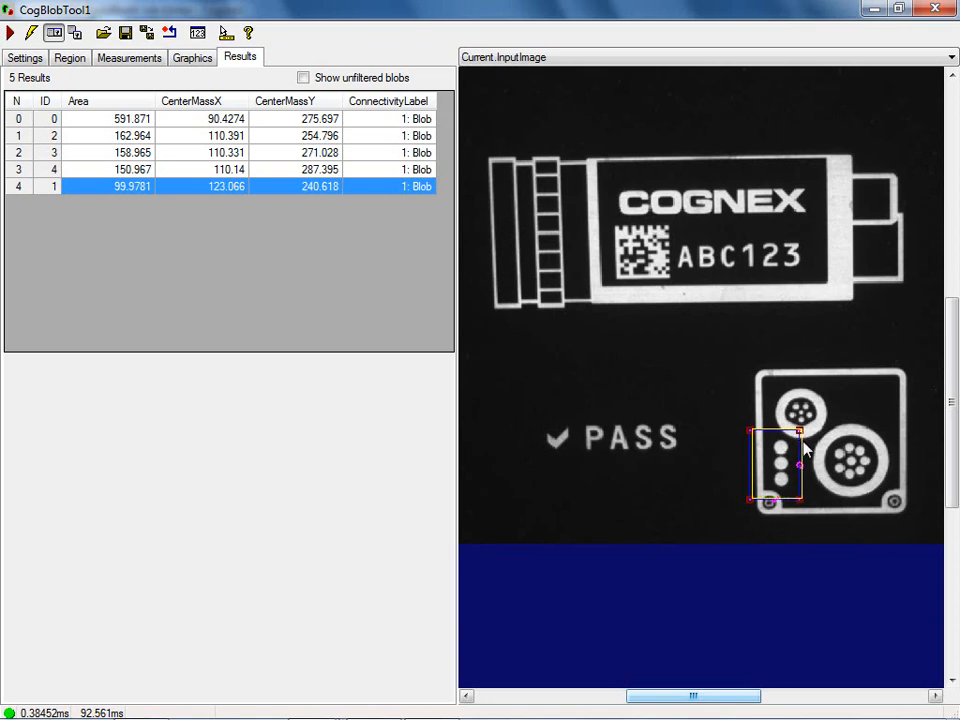
left_click(13, 31)
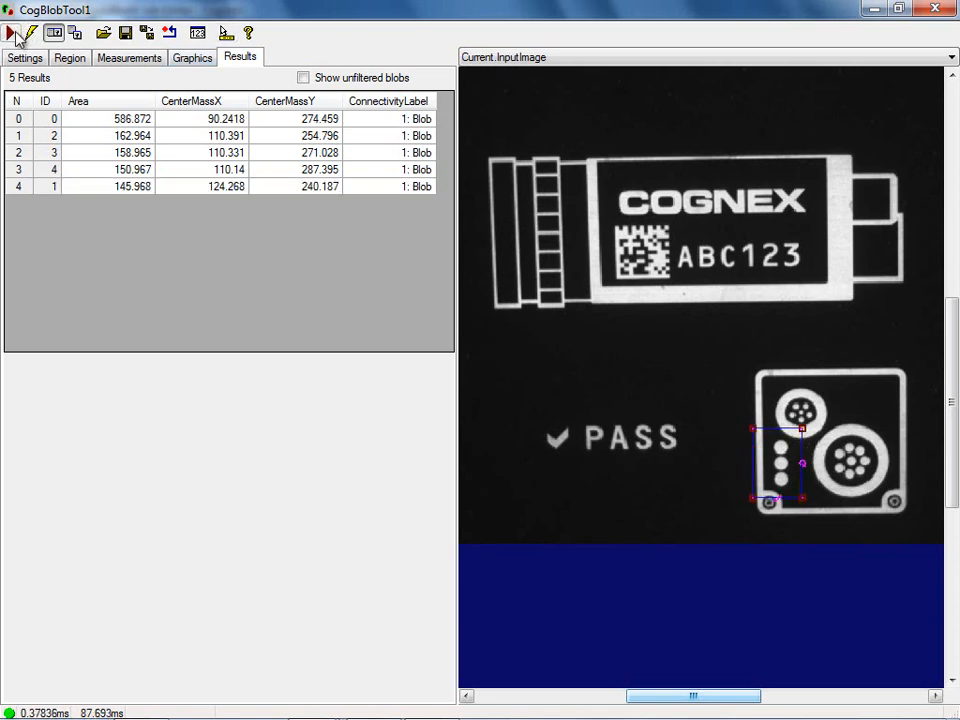
- Compare the areas of the three dots and the corner blob in the results, viewing each in LastRun.BlobImage
left_click(86, 147)
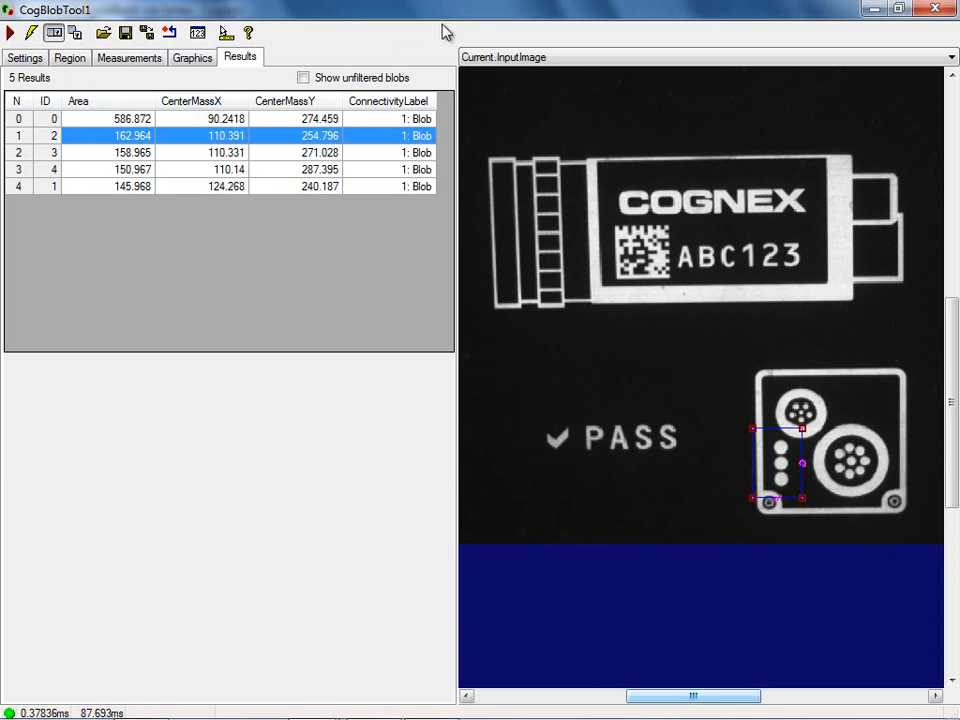
left_click(493, 57)
left_click(497, 111)
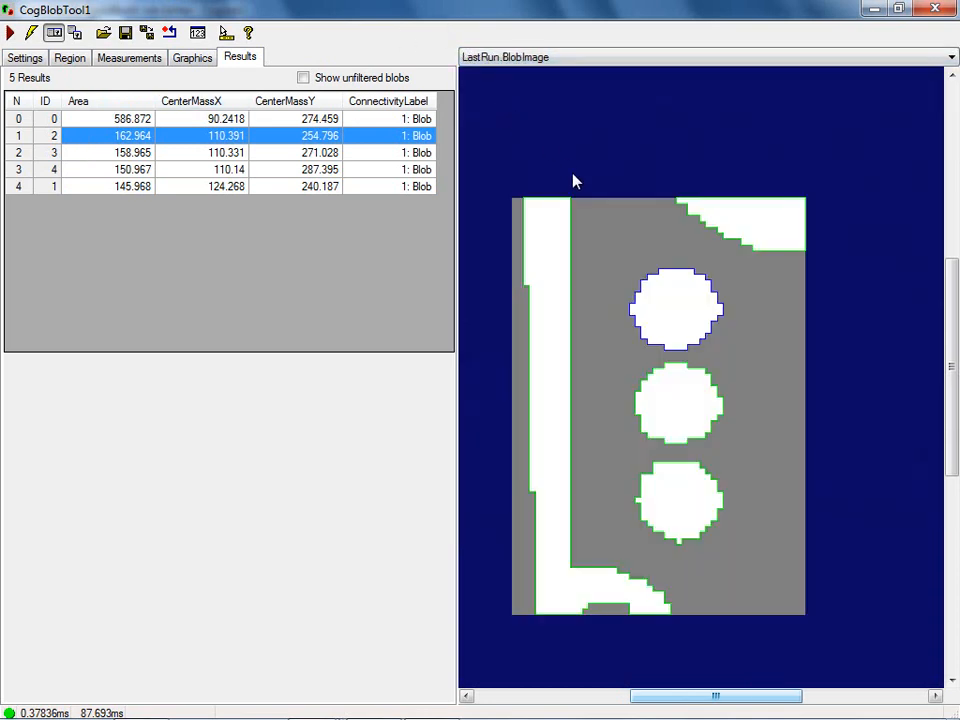
left_click(124, 187)
left_click(127, 172)
left_click(130, 188)
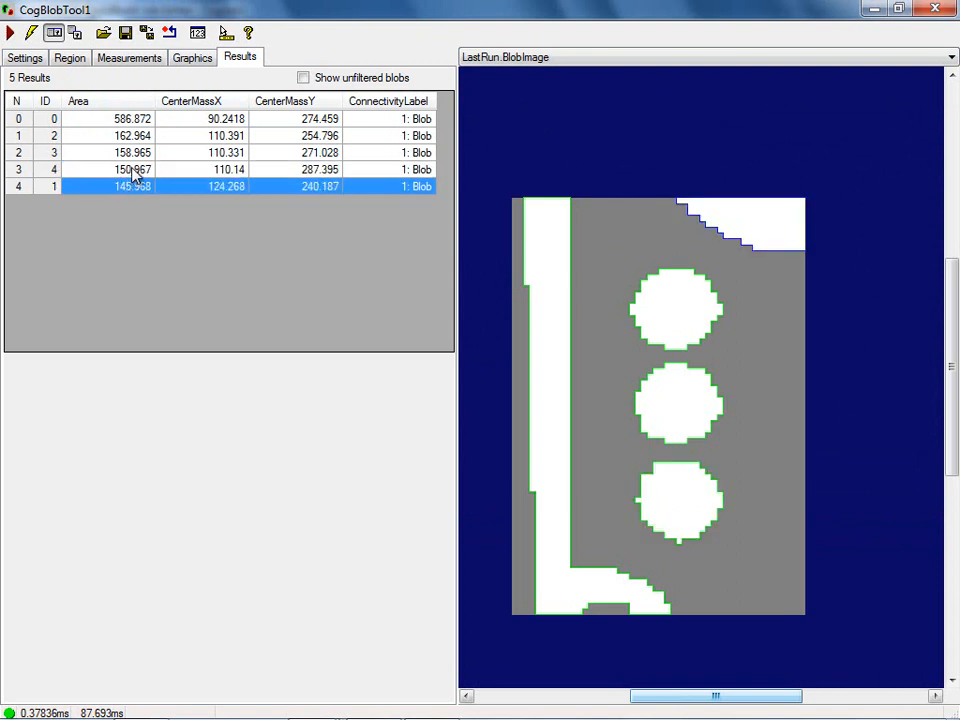
left_click(133, 170)
left_click(140, 153)
left_click(160, 136)
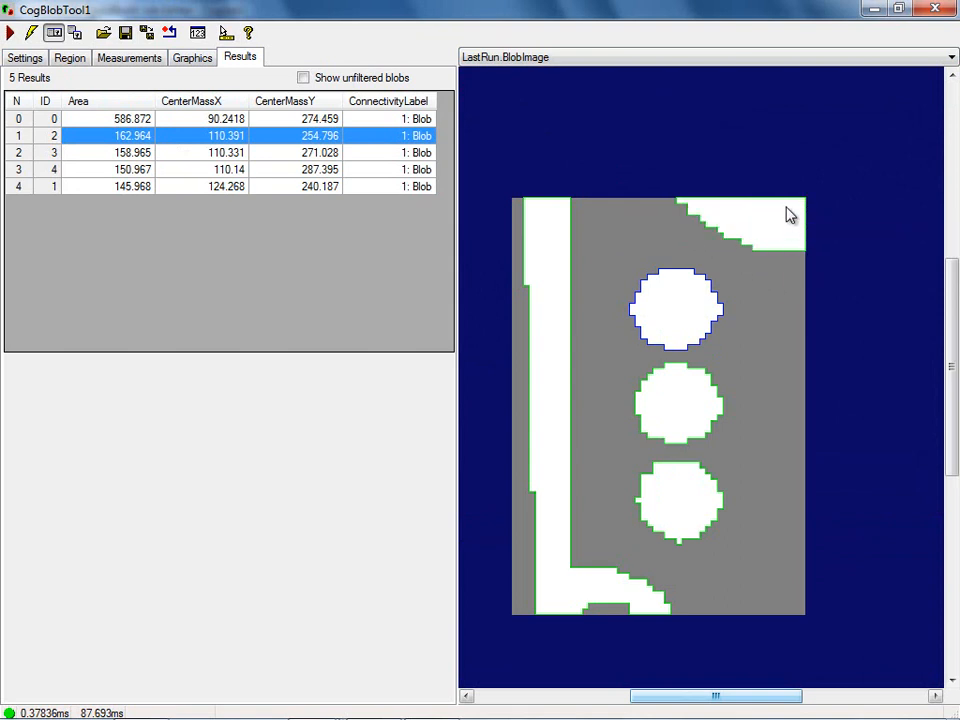
mouse_move(789, 208)
- Change the Area measurement from Runtime to Filter and set its range to Include
left_click(121, 62)
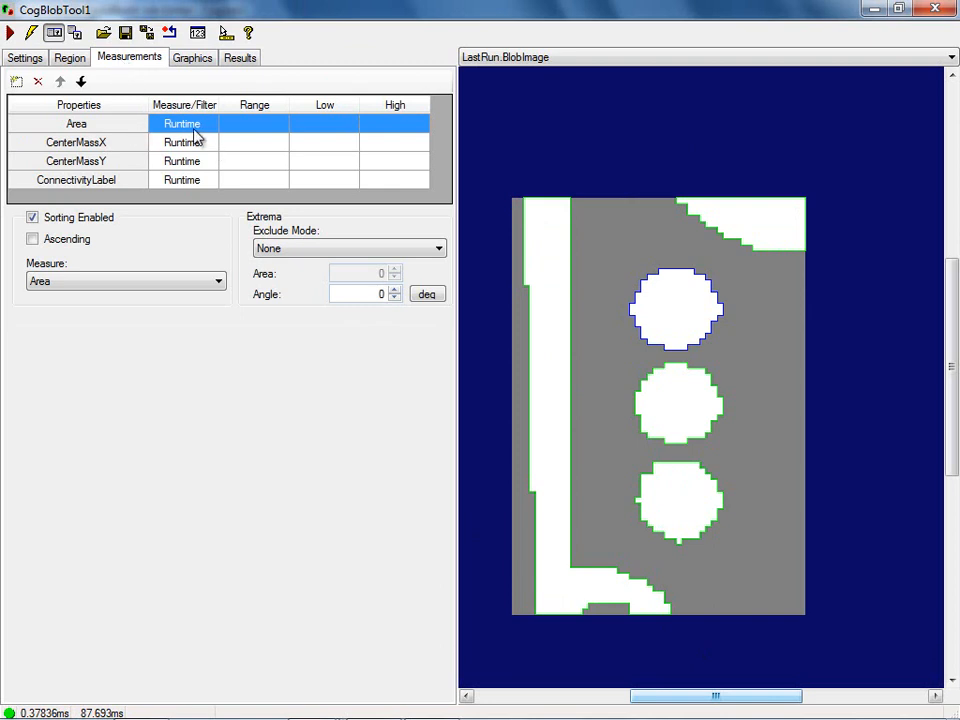
left_click(242, 62)
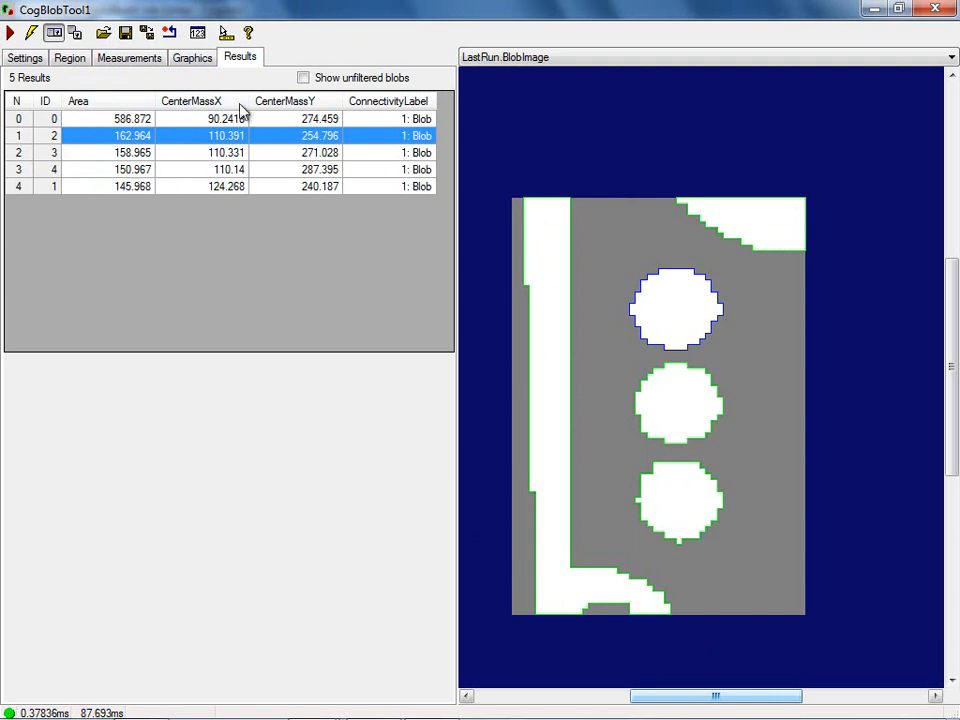
left_click(125, 58)
left_click(212, 122)
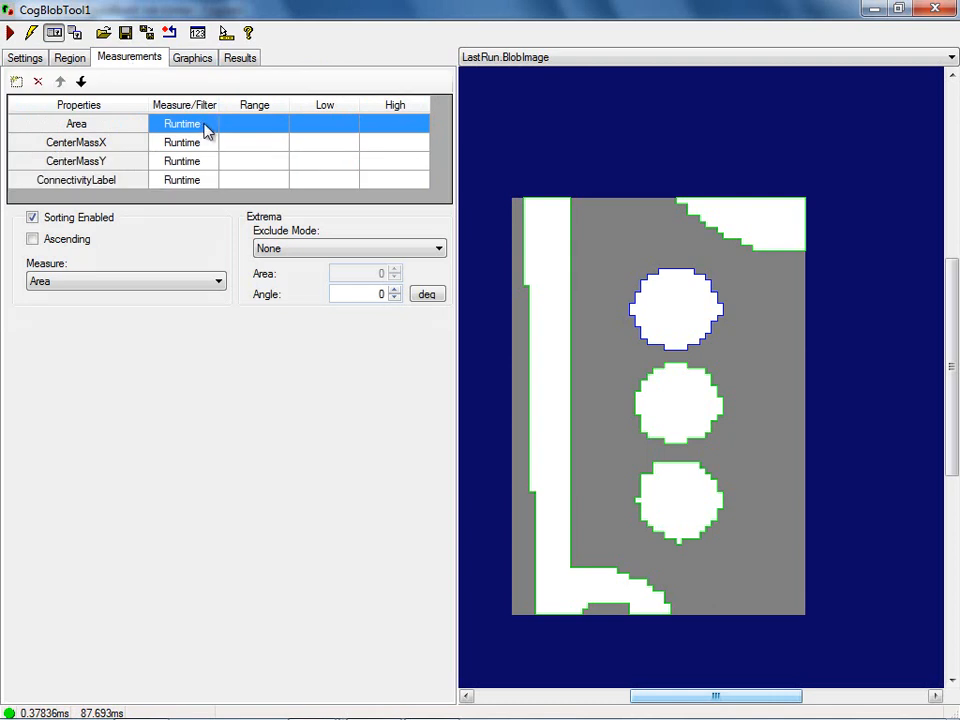
left_click(211, 125)
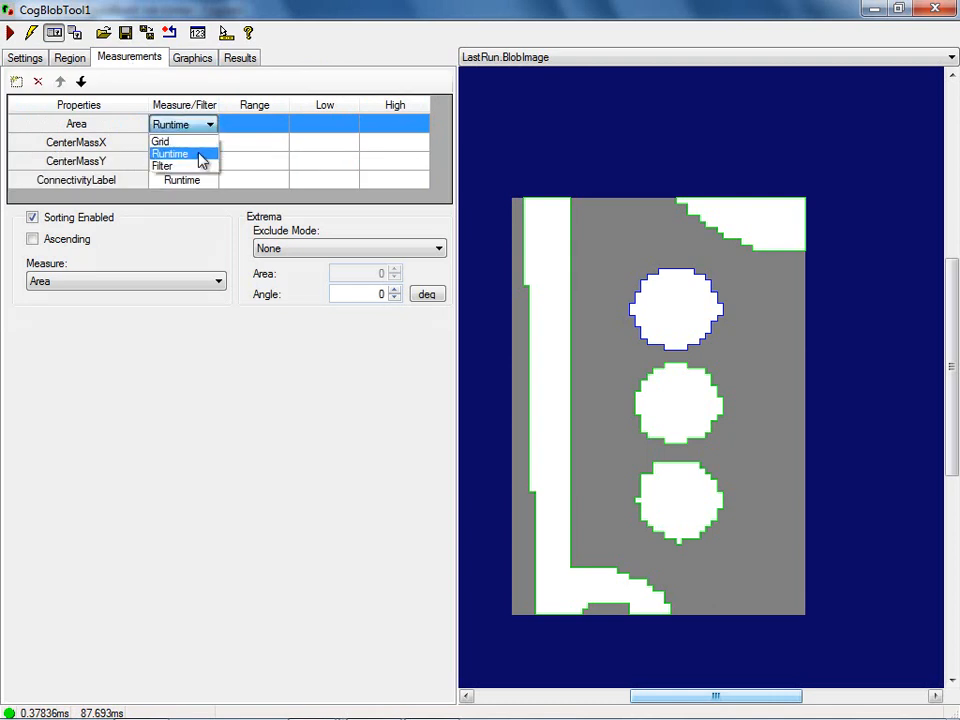
left_click(198, 161)
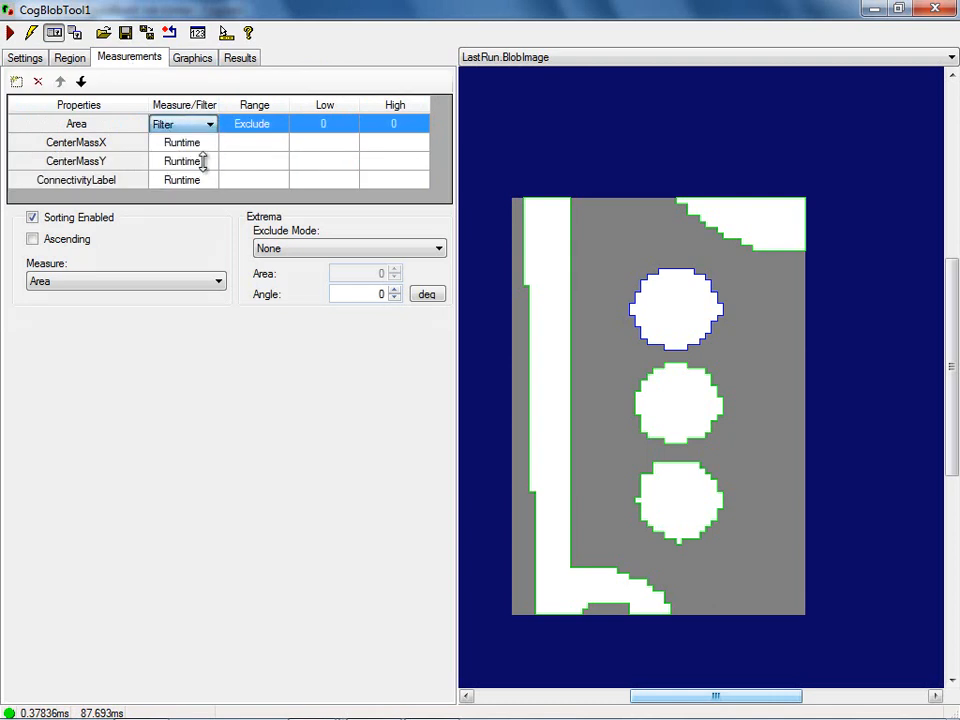
left_click(283, 127)
left_click(280, 125)
left_click(259, 155)
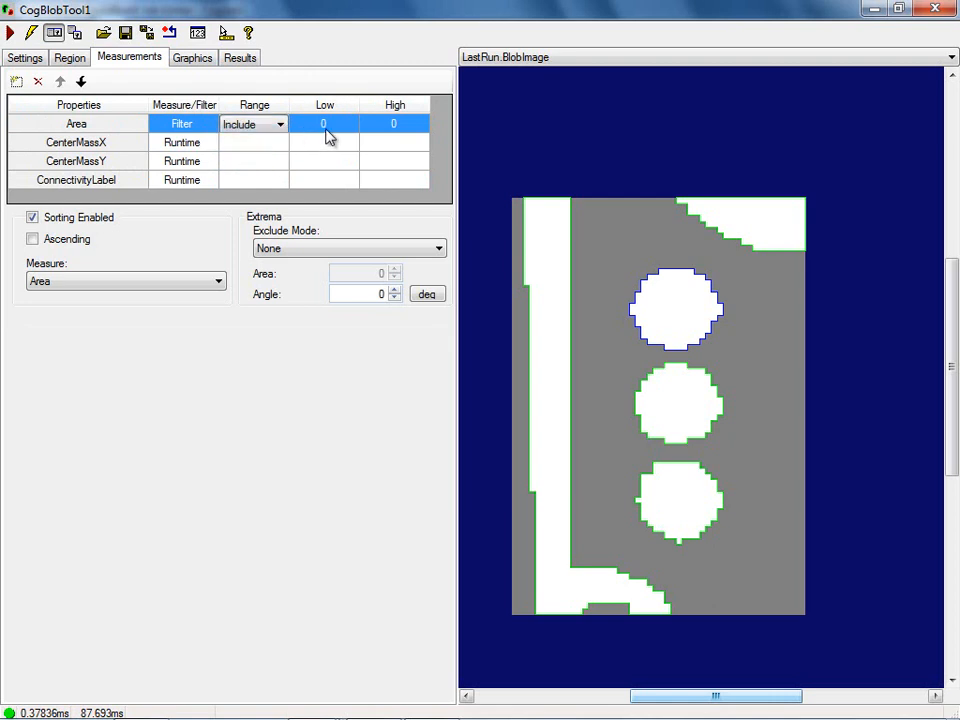
- Set the Area filter's low limit to 140 and high limit to 175, and run the blob tool
left_click(332, 124)
type("140")
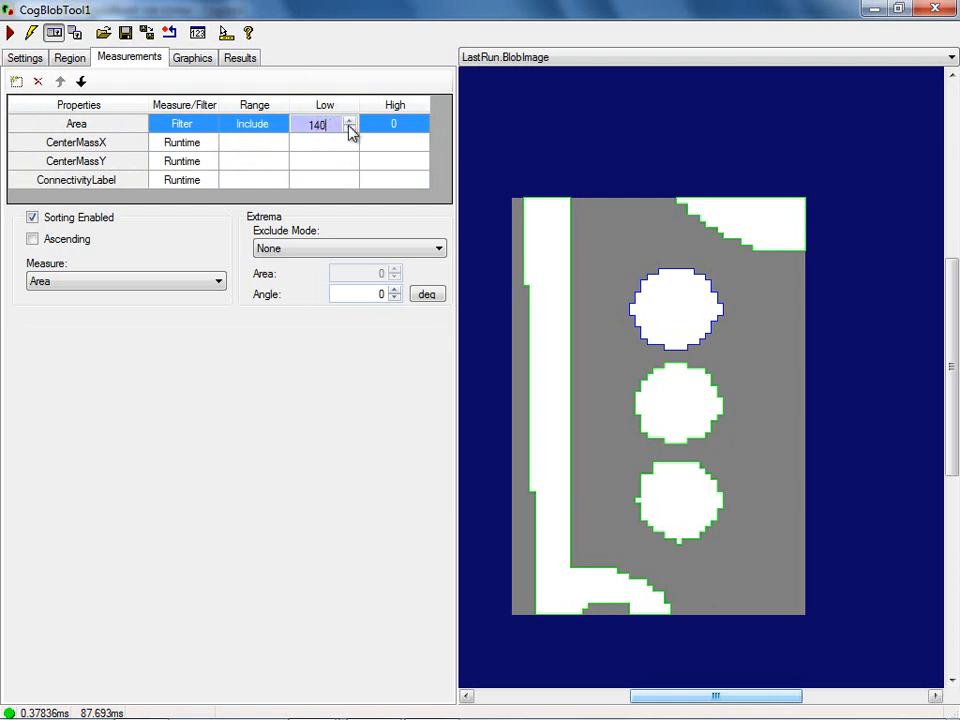
left_click(415, 123)
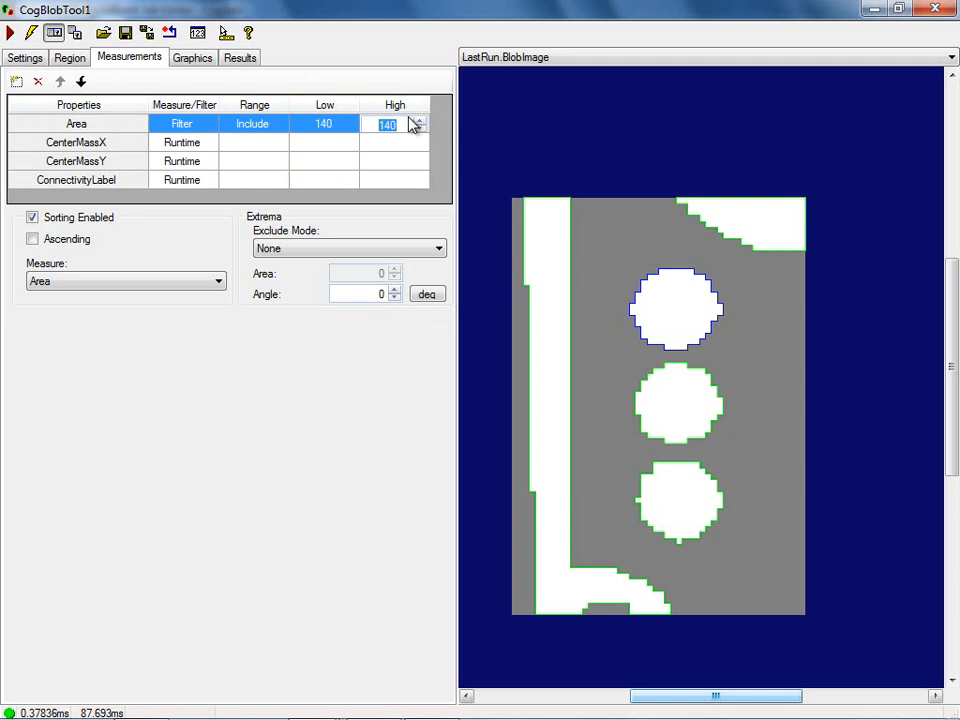
type("175")
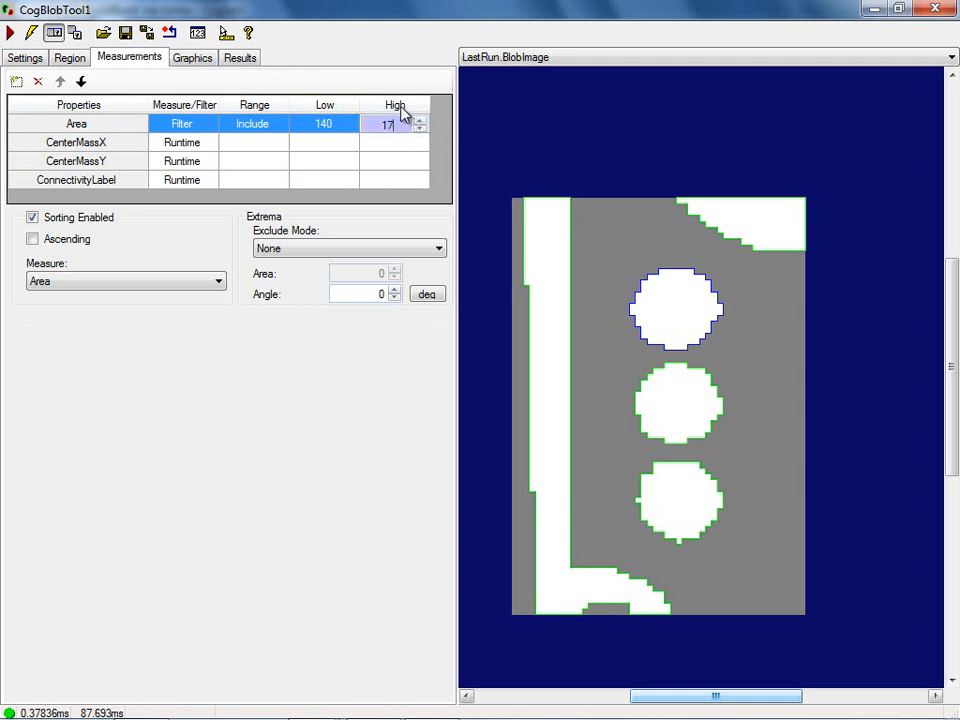
left_click(12, 33)
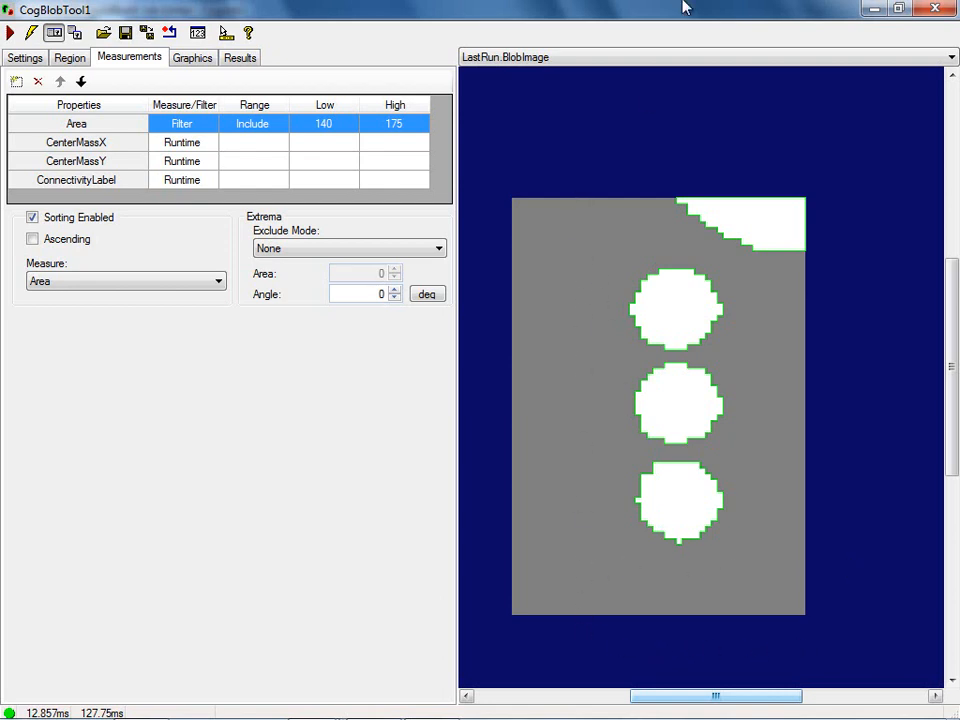
- Compare LastRun.BlobImageUnfiltered with LastRun.BlobImage and check the corner blob's entry in the filtered results
left_click(566, 58)
left_click(562, 124)
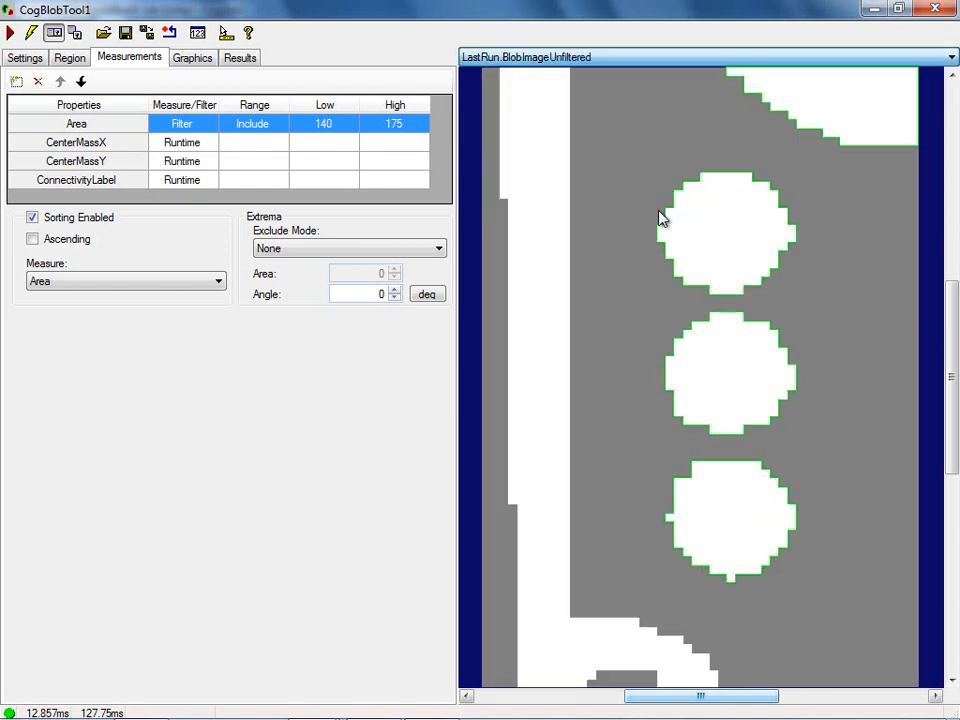
left_click(553, 58)
left_click(556, 111)
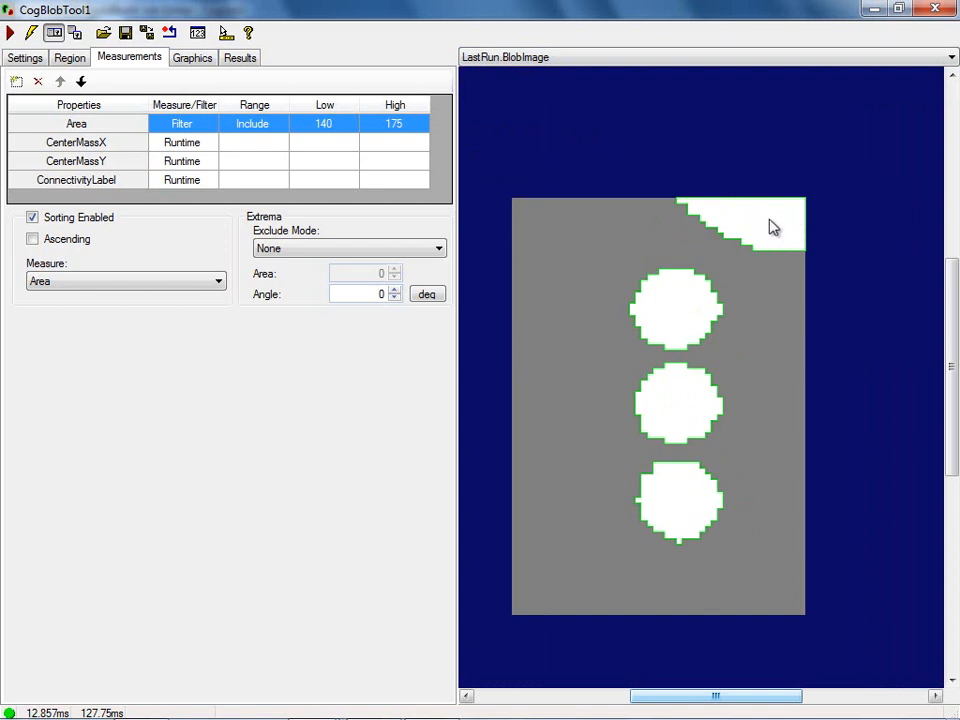
left_click(239, 58)
left_click(118, 171)
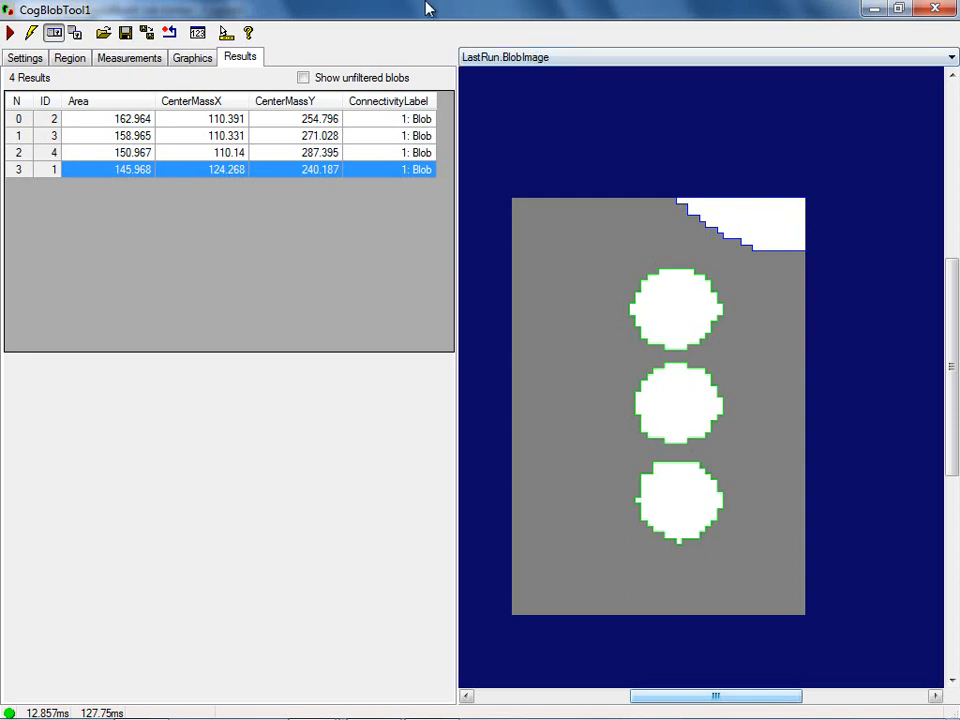
- Add the Acircularity property to the blob measurements and run the blob tool
left_click(146, 58)
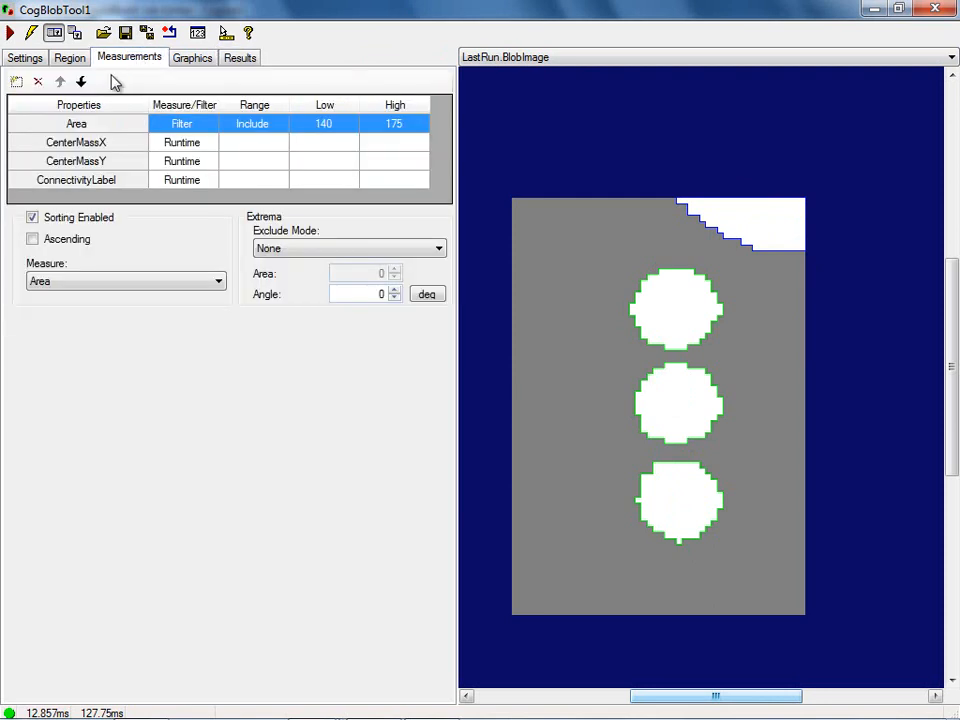
left_click(16, 83)
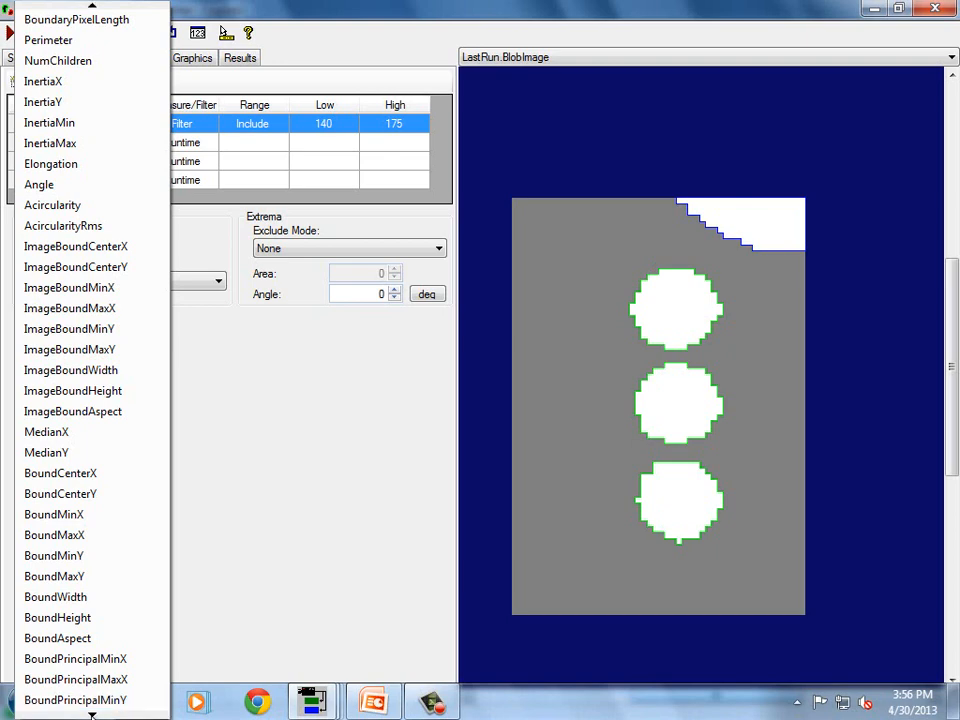
left_click(92, 715)
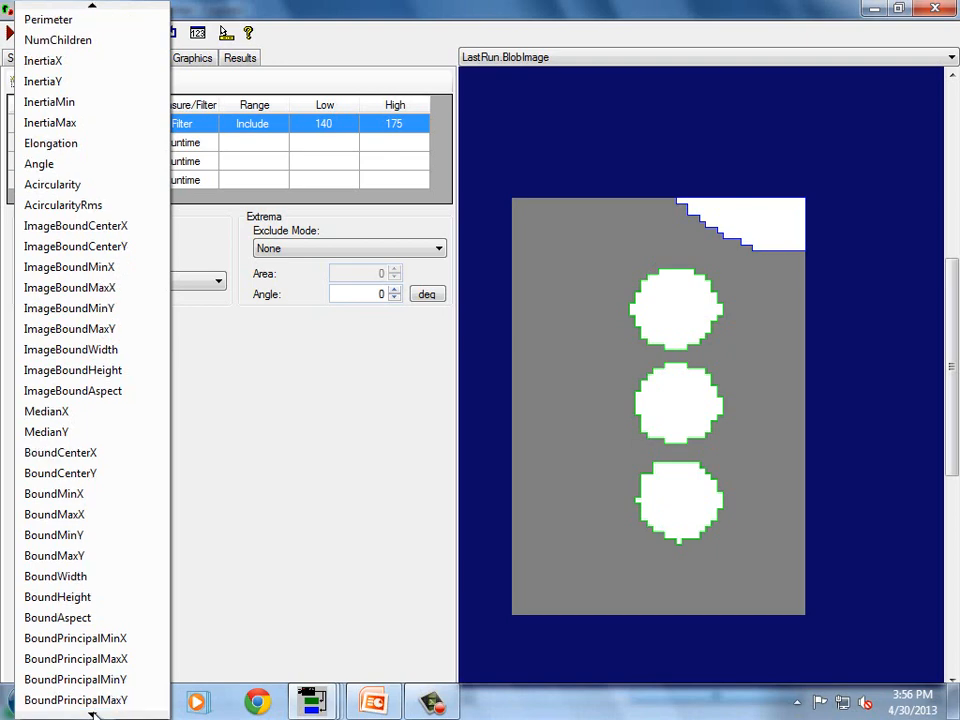
left_click(92, 715)
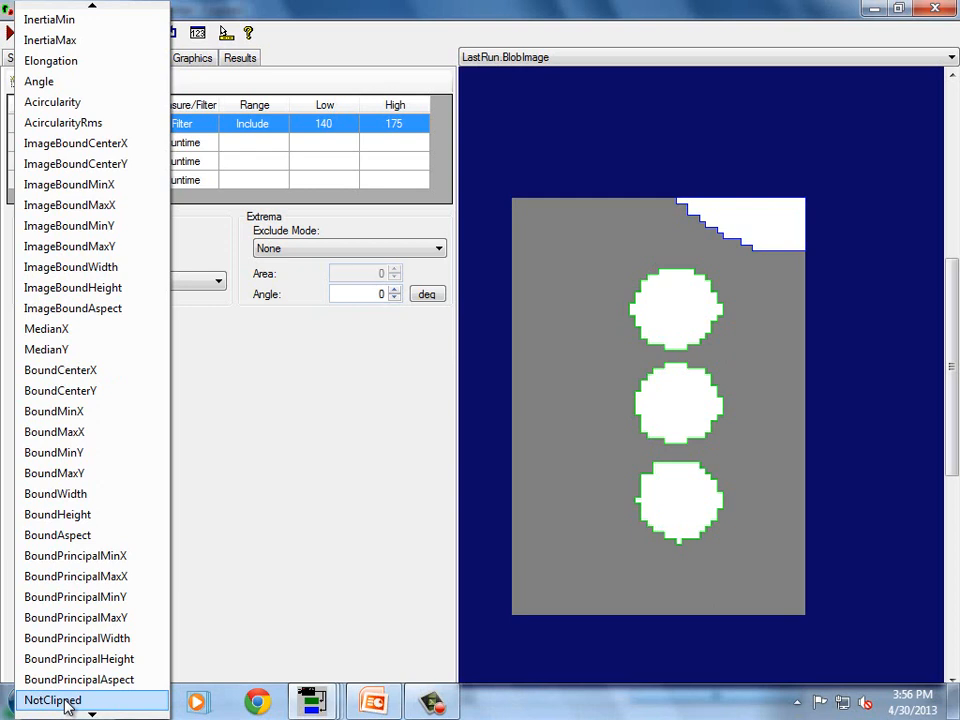
left_click(90, 104)
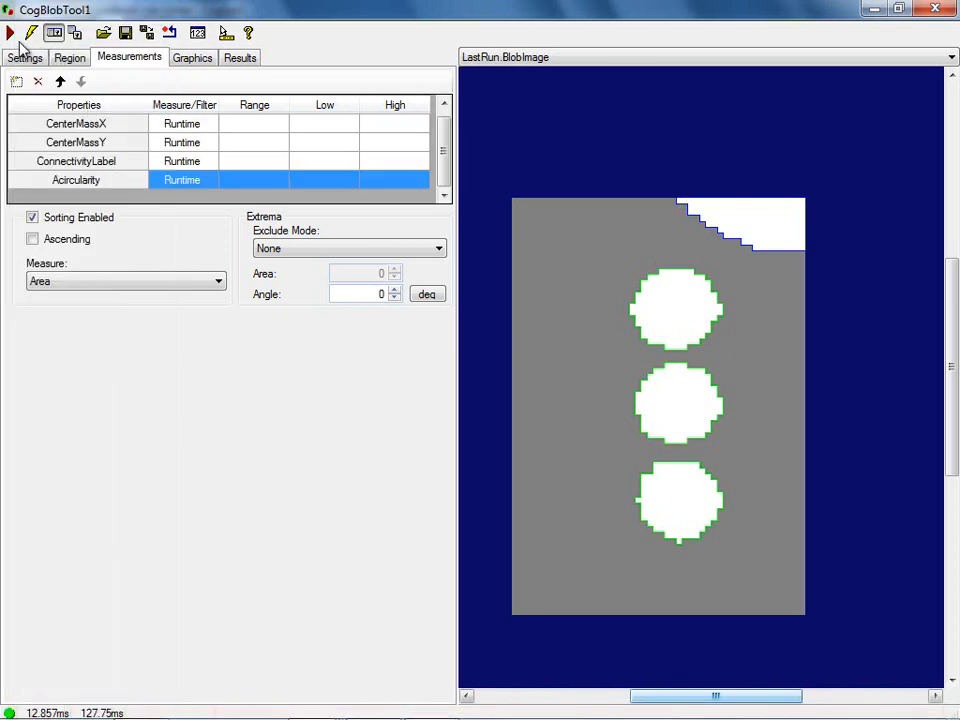
left_click(11, 35)
- Compare the Acircularity values of the three dots and the corner blob in the results
left_click(250, 60)
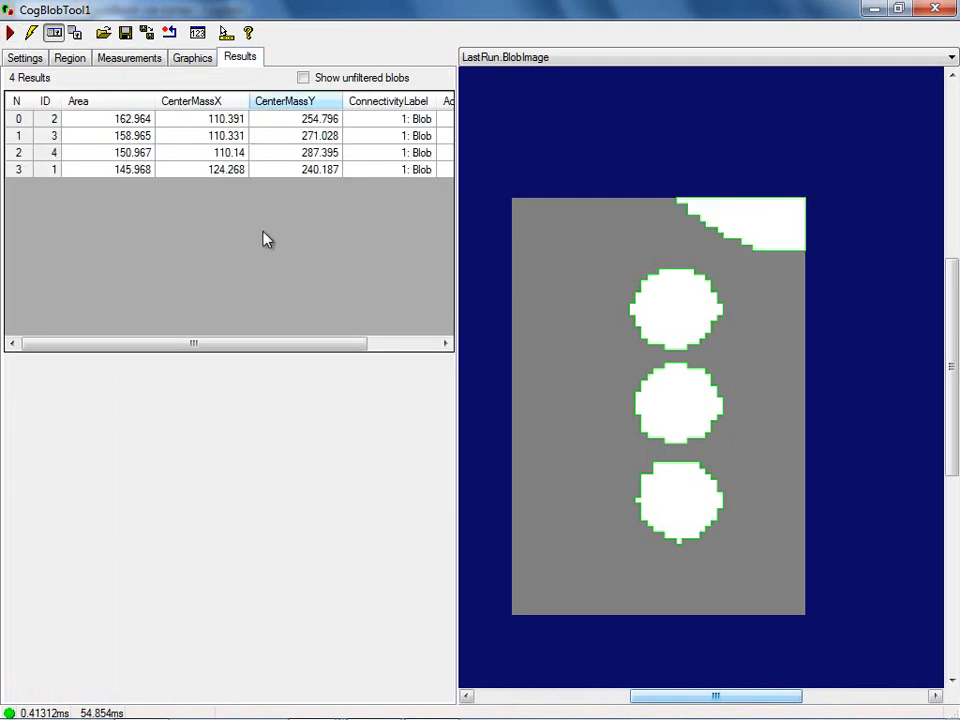
left_click_drag(185, 346, 336, 349)
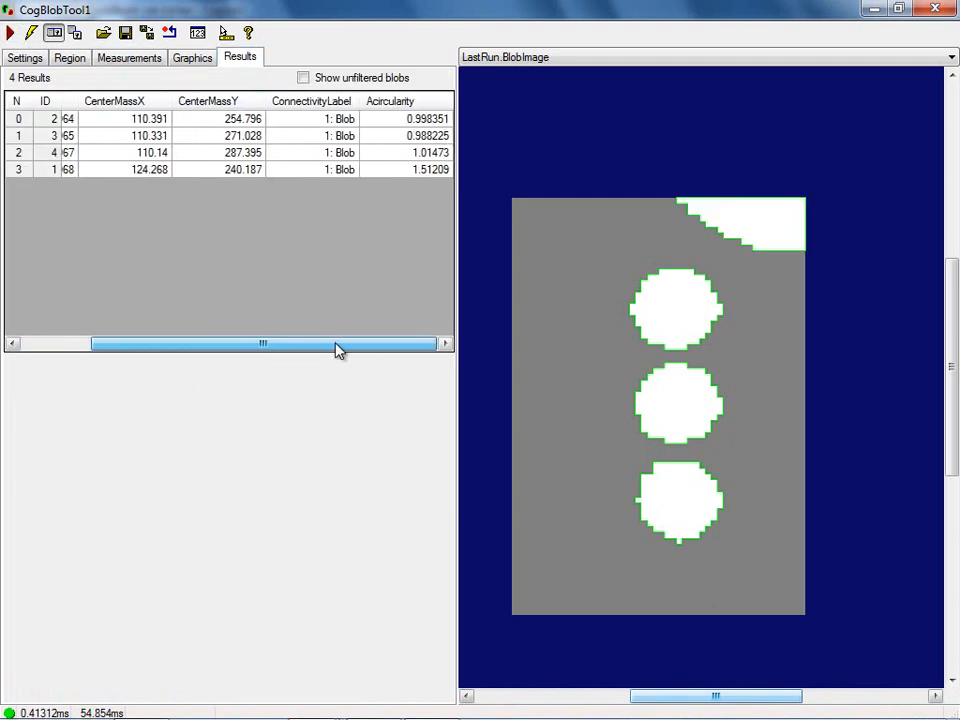
left_click(420, 120)
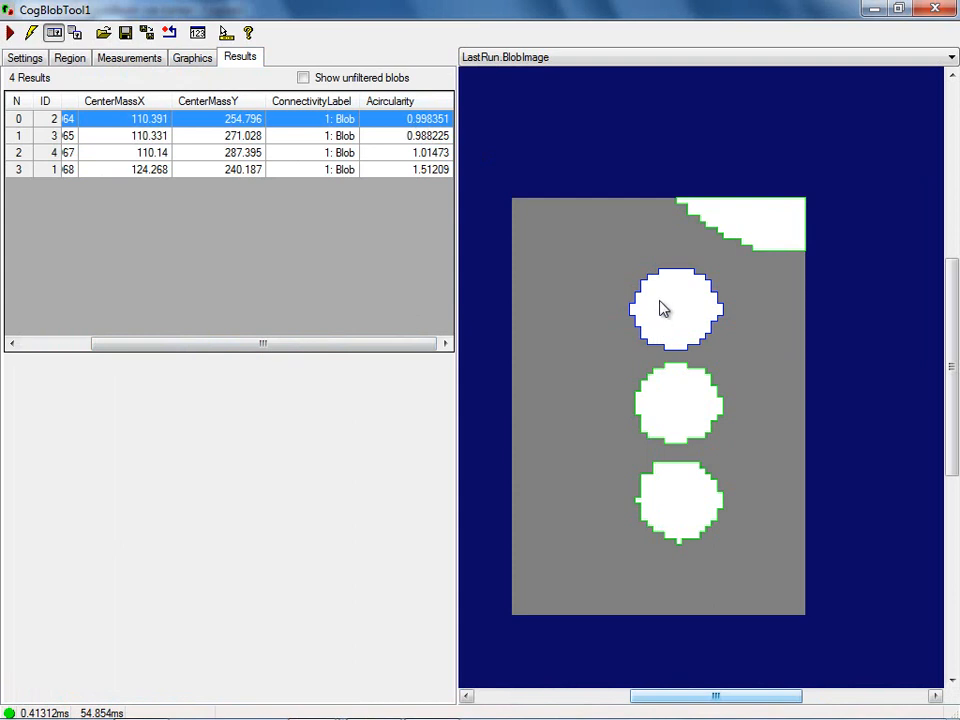
left_click(438, 136)
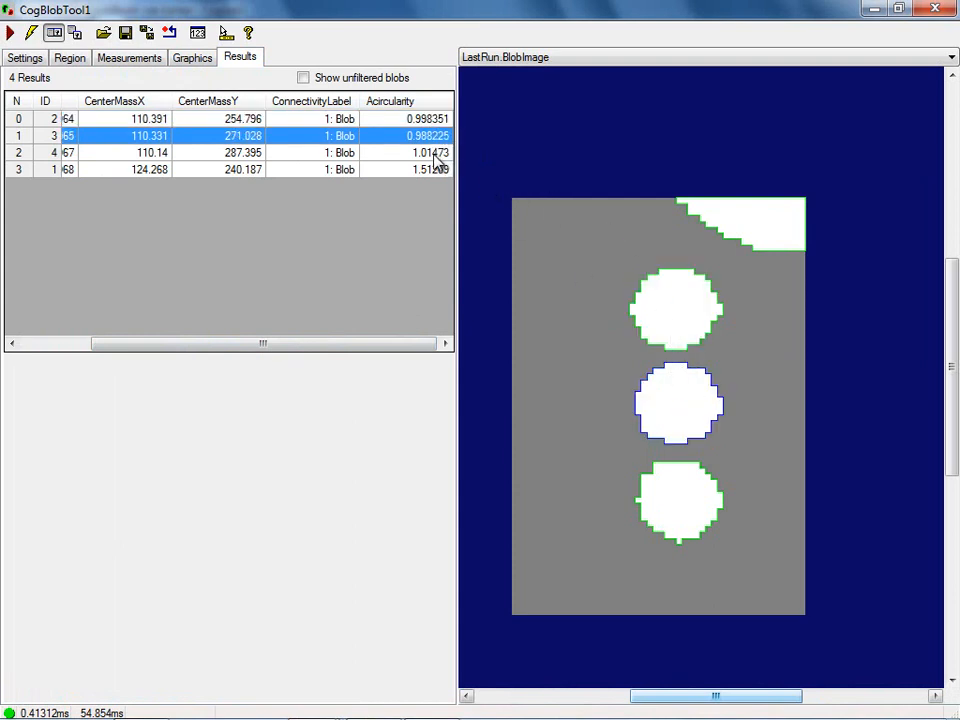
left_click(437, 152)
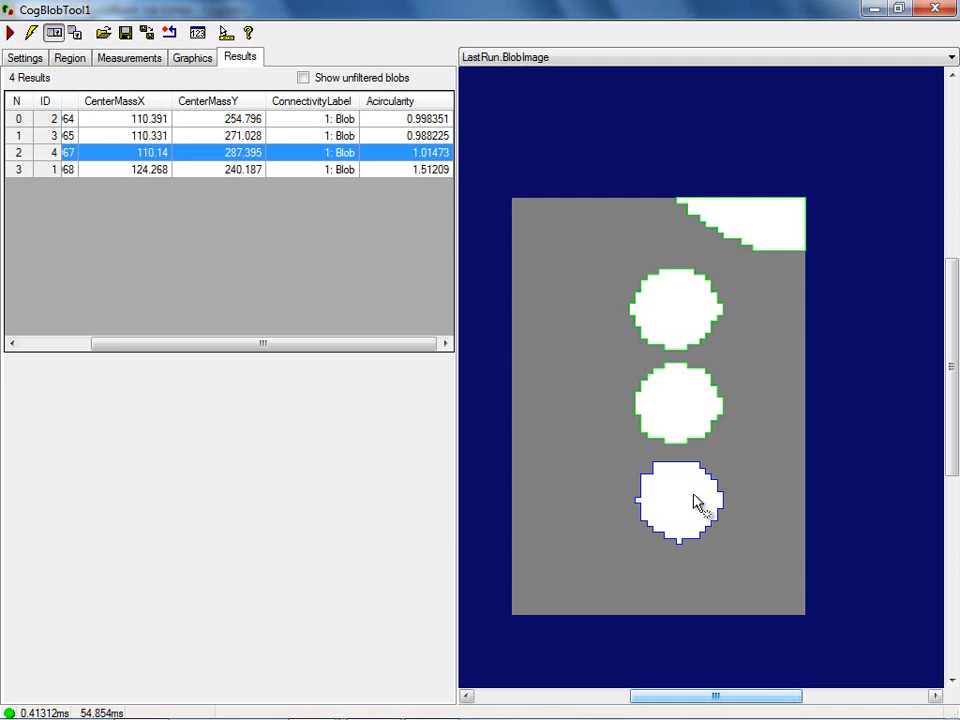
left_click(435, 171)
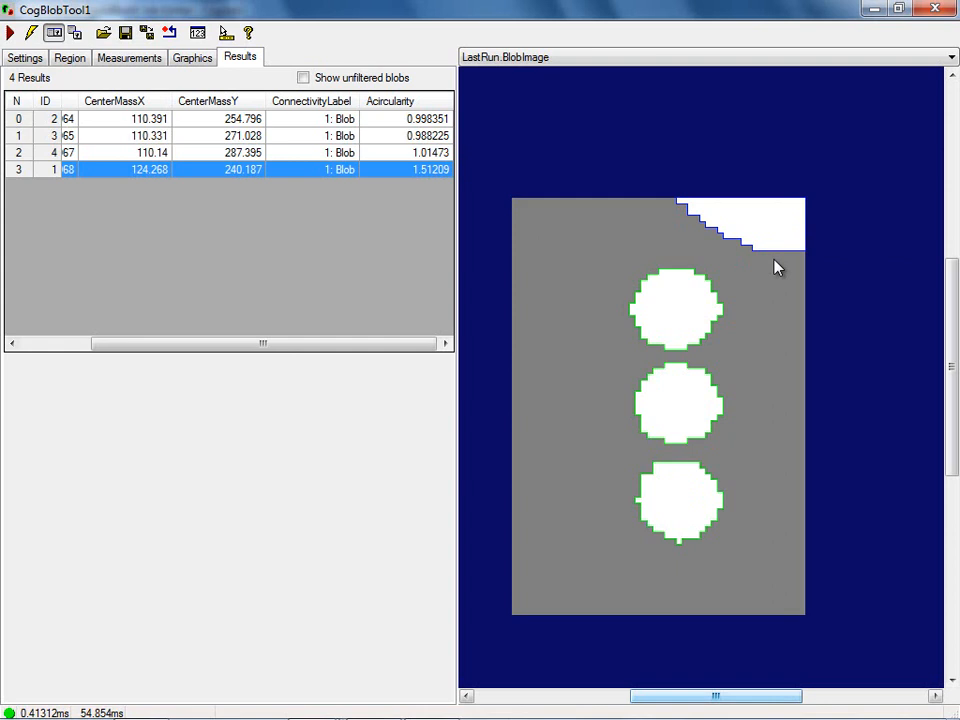
- Change the Acircularity measurement from Runtime to Filter and set its range to Include
left_click(126, 58)
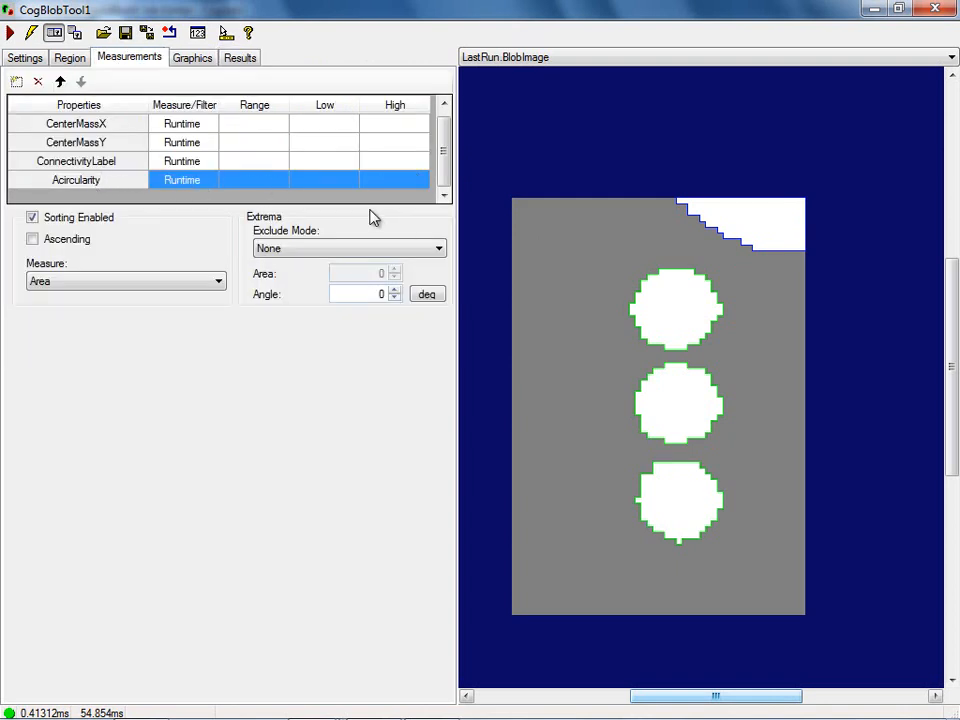
left_click(201, 184)
left_click(211, 182)
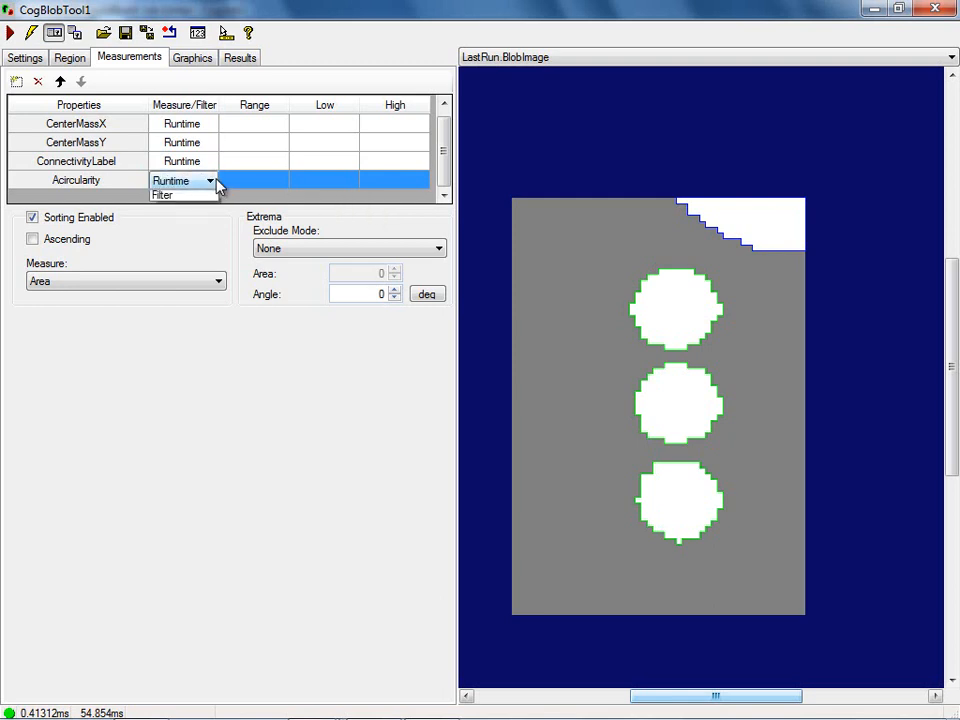
left_click(195, 225)
left_click(273, 188)
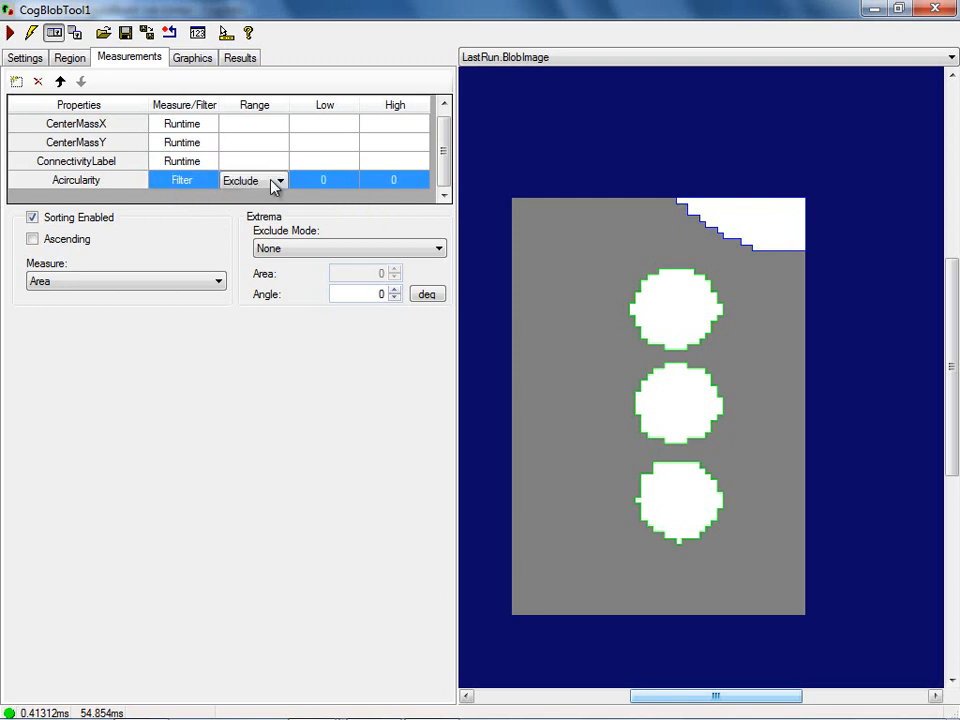
left_click(278, 182)
left_click(266, 212)
- Set the Acircularity filter's low limit to 0.95 and high limit to 1.05, and run the blob tool
left_click(322, 181)
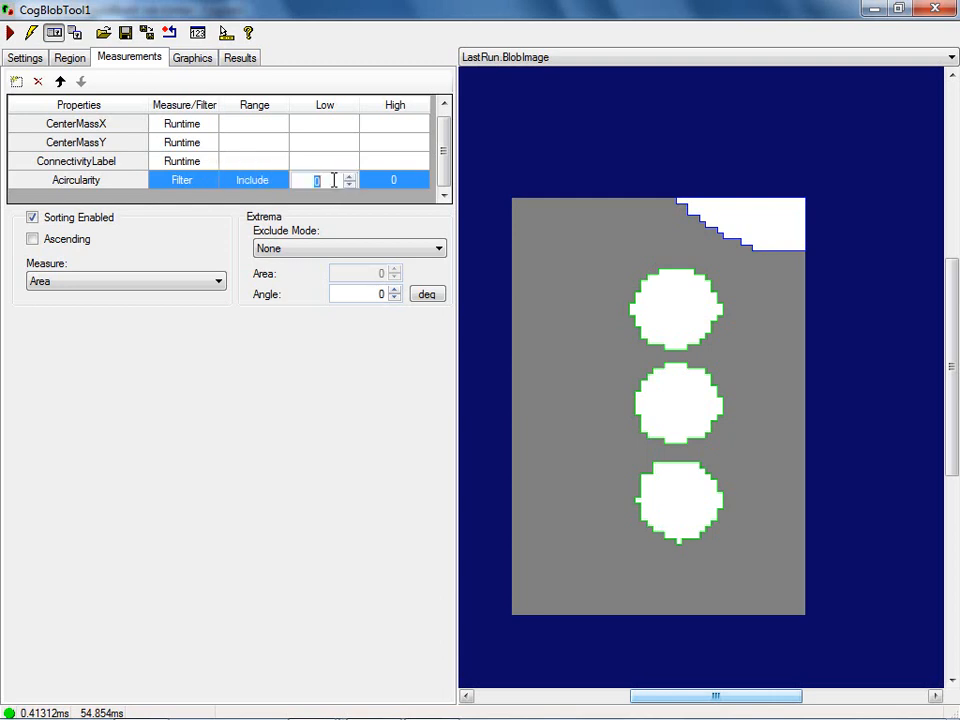
key("BackSpace")
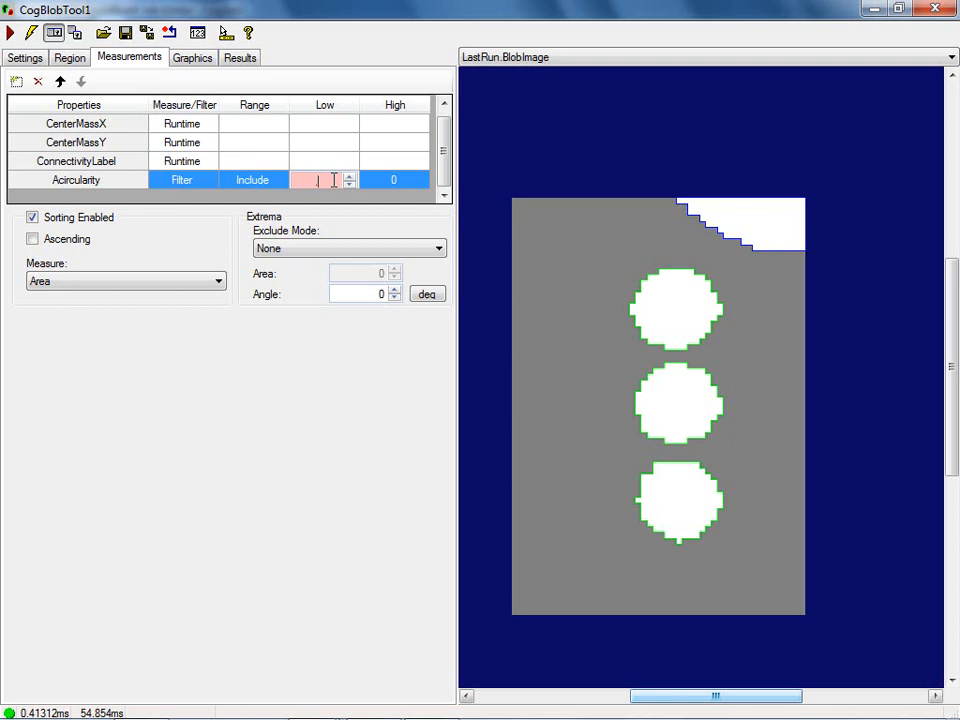
type("95")
left_click(397, 180)
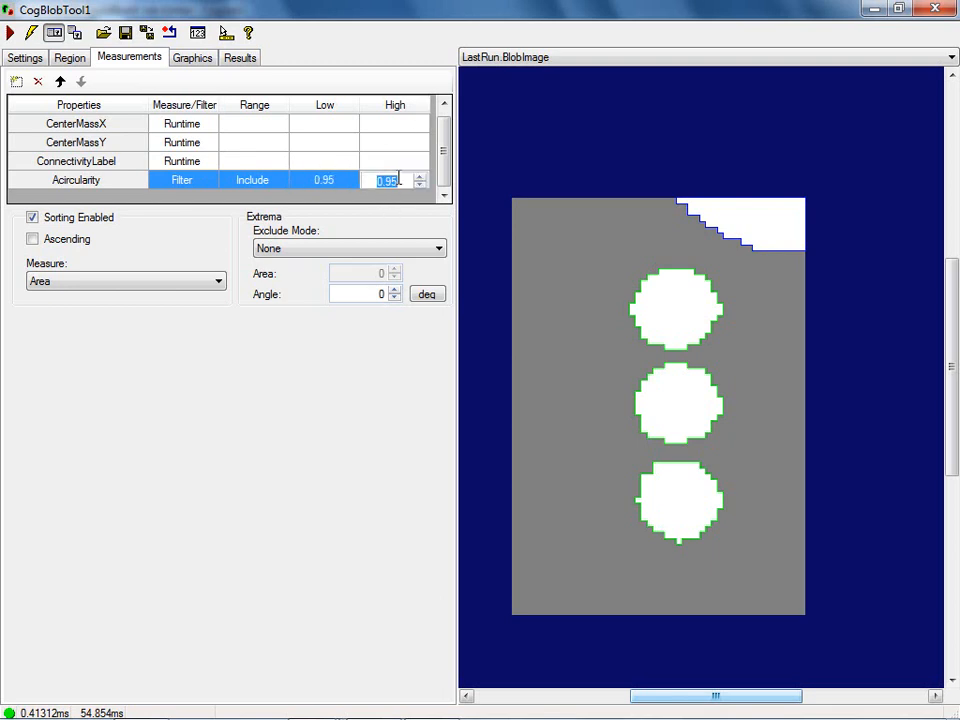
type("1.05")
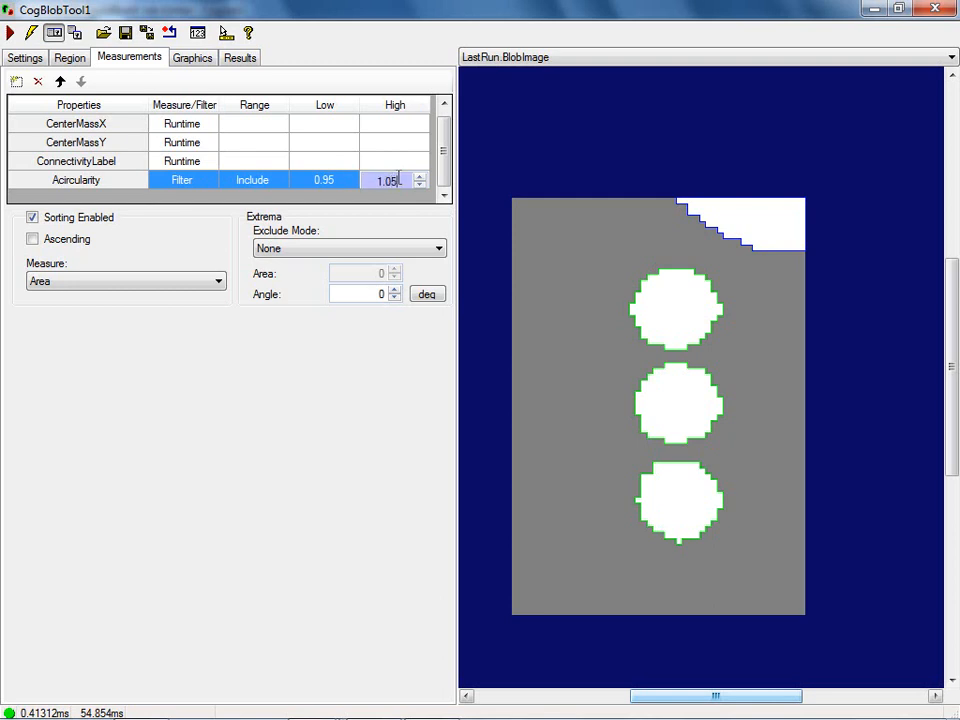
left_click(12, 34)
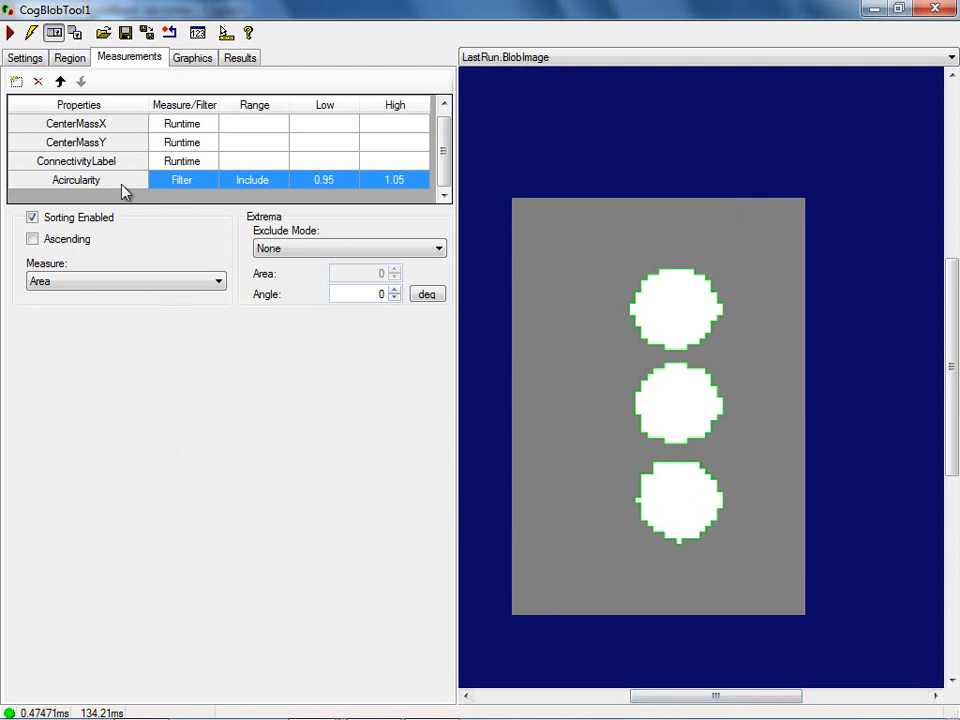
- Sort the blobs by CenterMassY, run the tool and check the order of the dots in the results
left_click(82, 284)
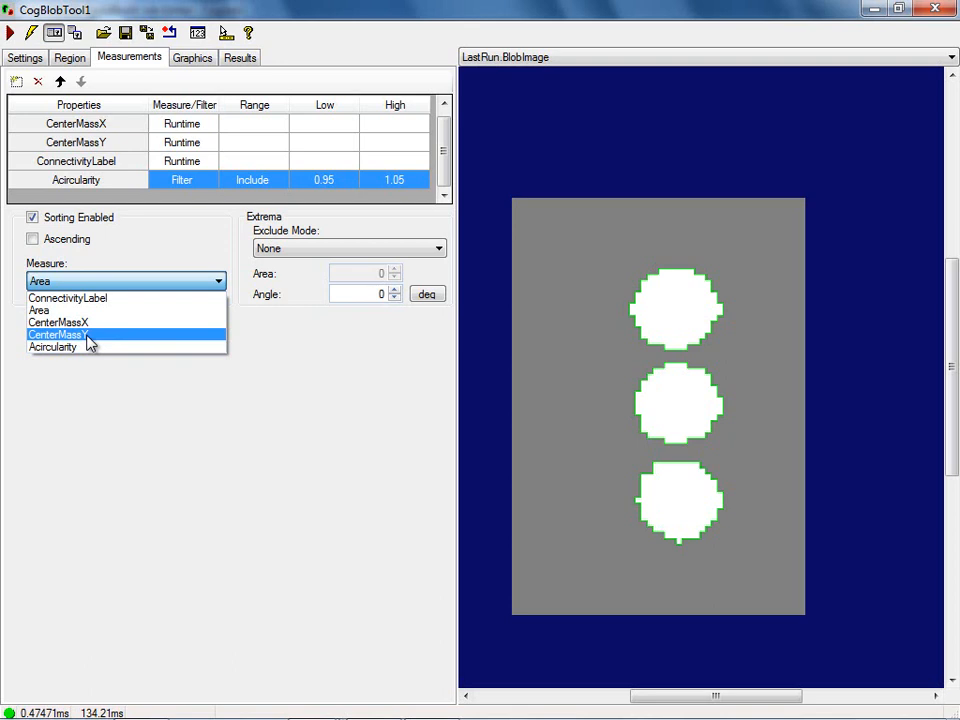
left_click(89, 340)
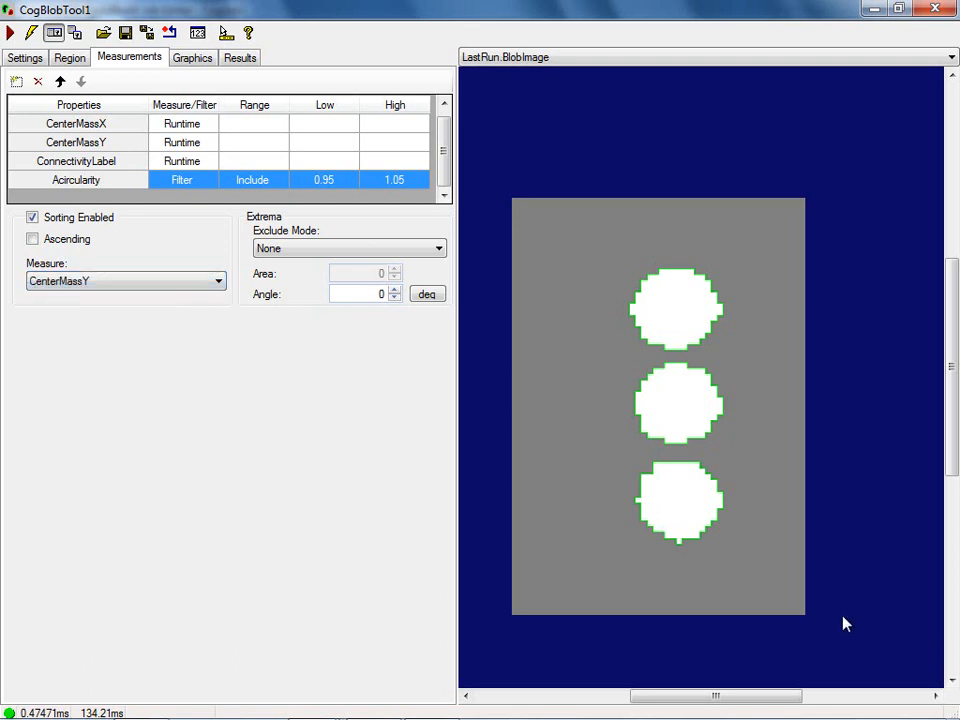
left_click(10, 33)
left_click(238, 58)
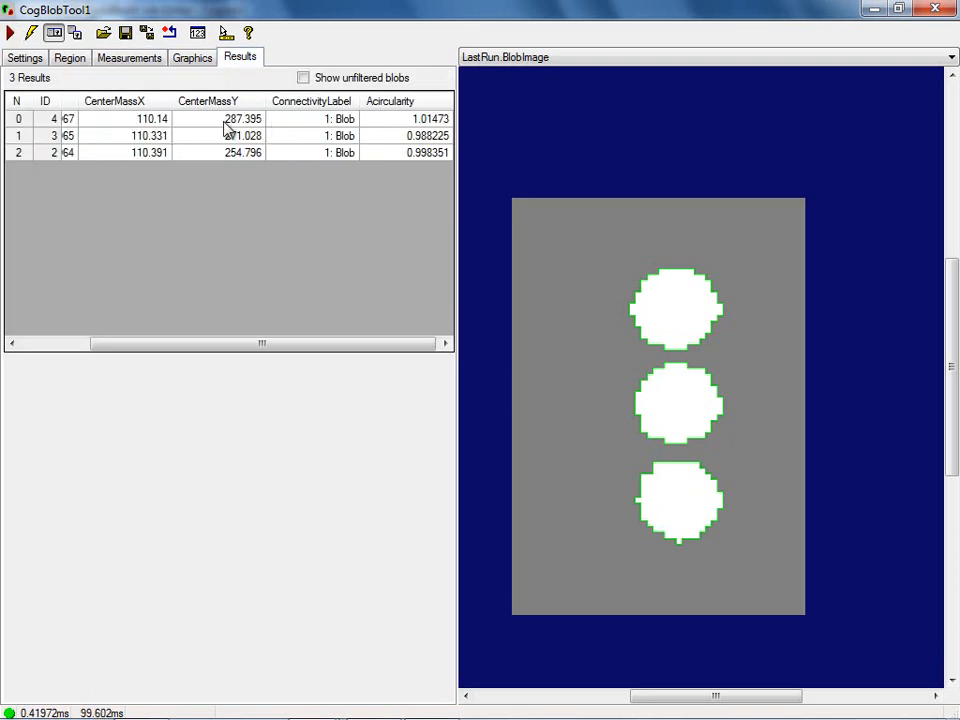
left_click(226, 128)
left_click(211, 139)
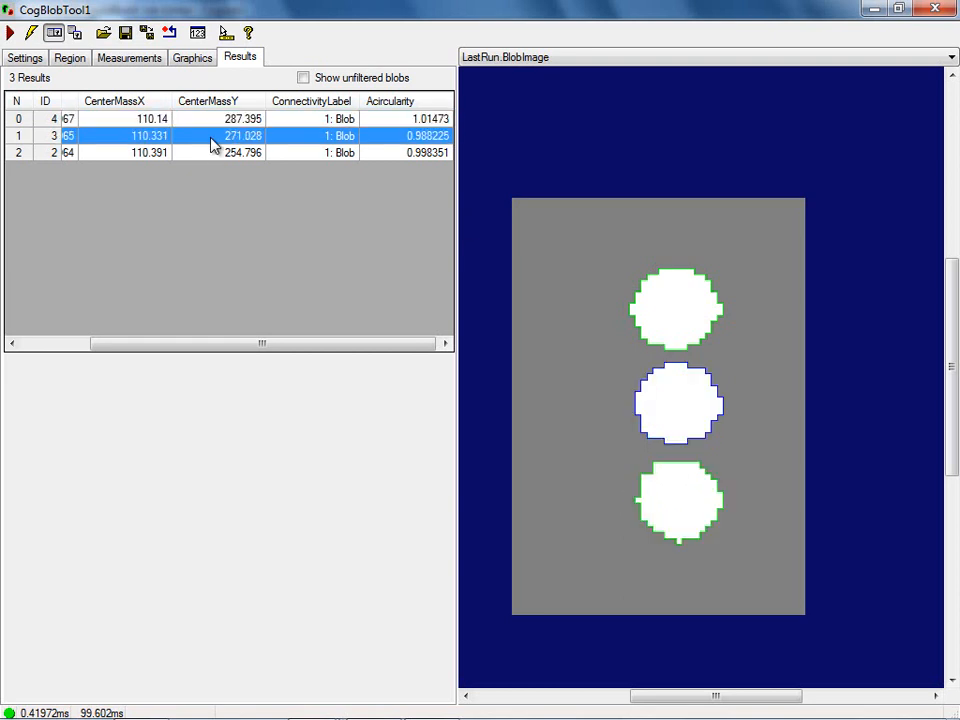
left_click(210, 155)
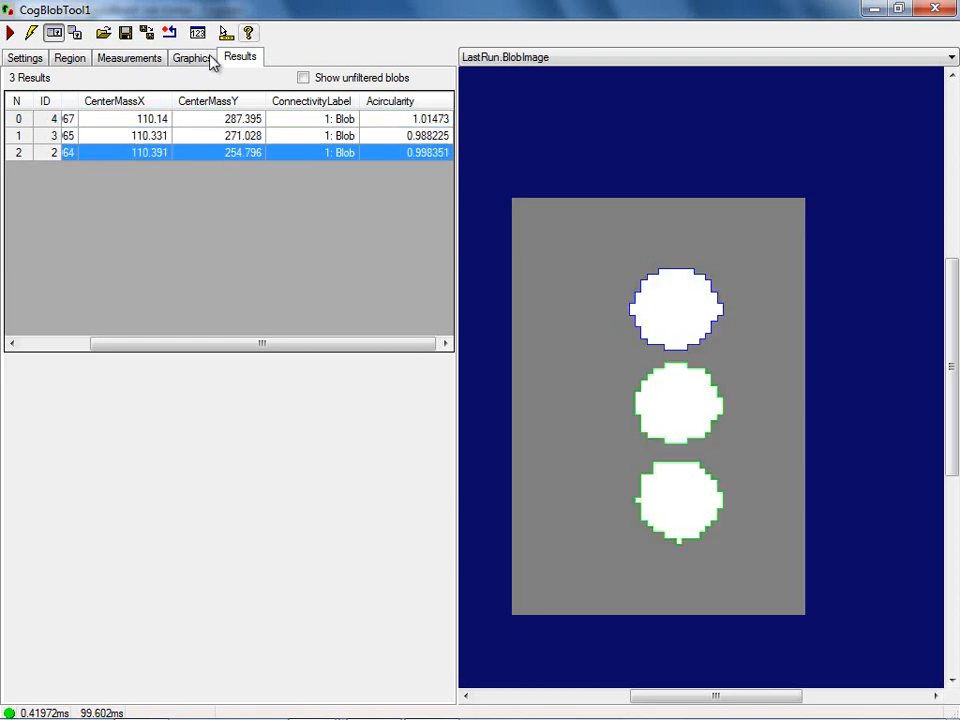
- Make the CenterMassY sorting ascending, rerun the tool and check the order of the dots in the results
left_click(133, 58)
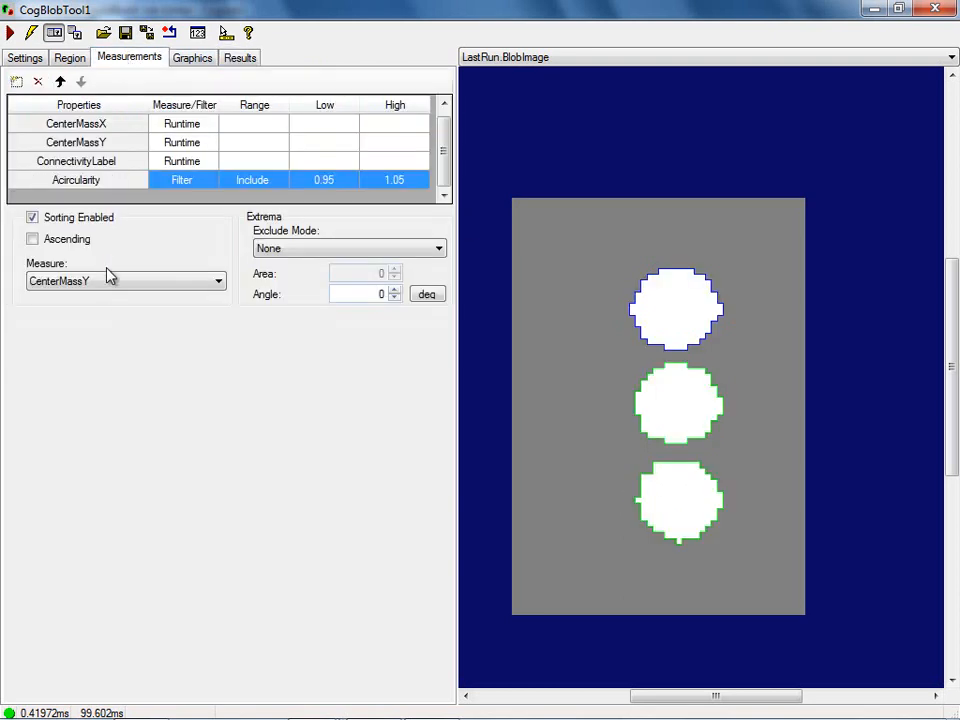
left_click(32, 239)
left_click(10, 33)
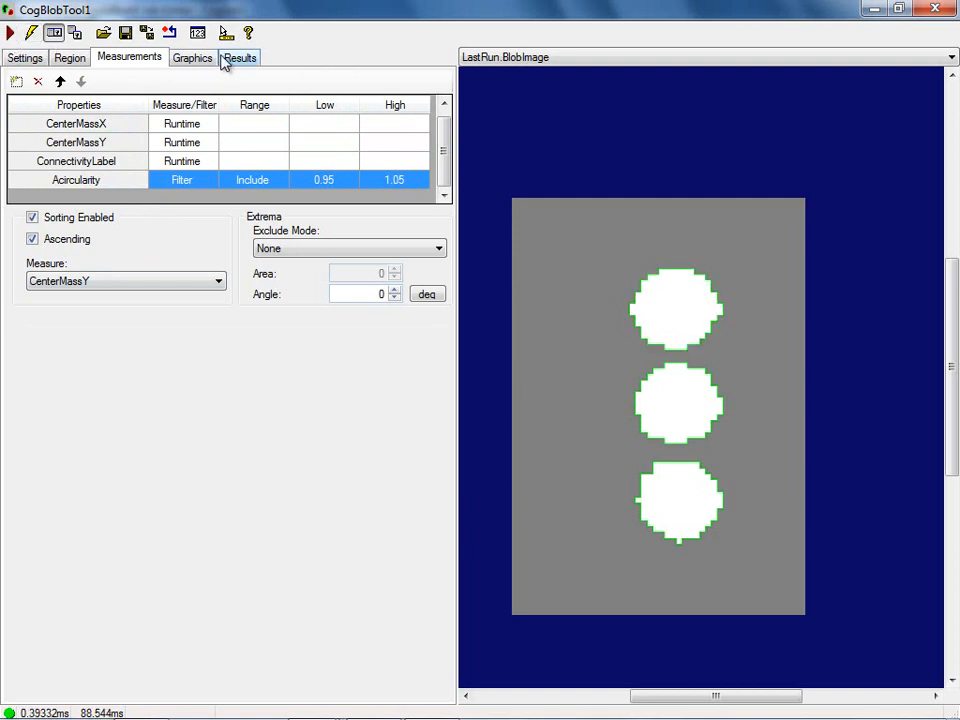
left_click(240, 58)
left_click(123, 121)
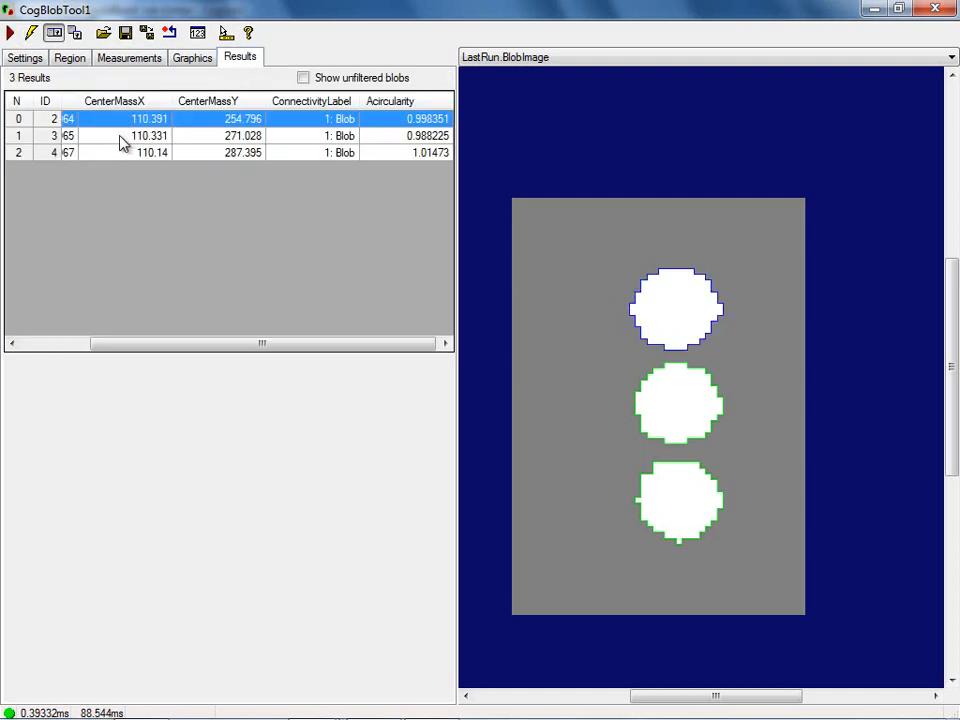
left_click(119, 137)
left_click(122, 156)
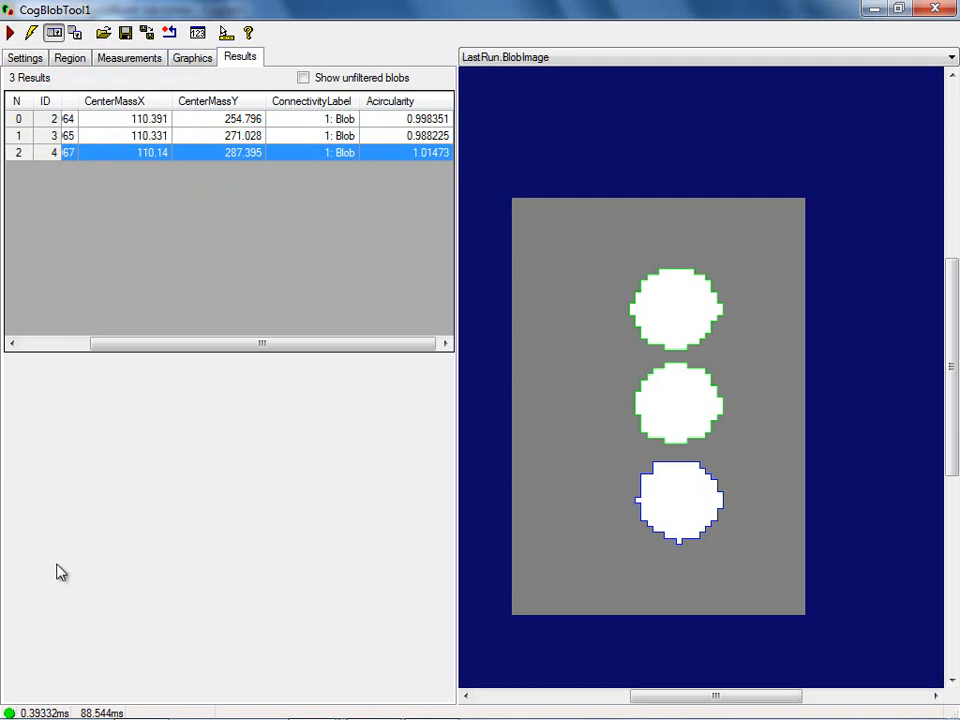
- Shrink the blob tool window, run the job continuously and view the dots in LastRun.BlobImageUnfiltered
left_click(893, 9)
left_click(111, 51)
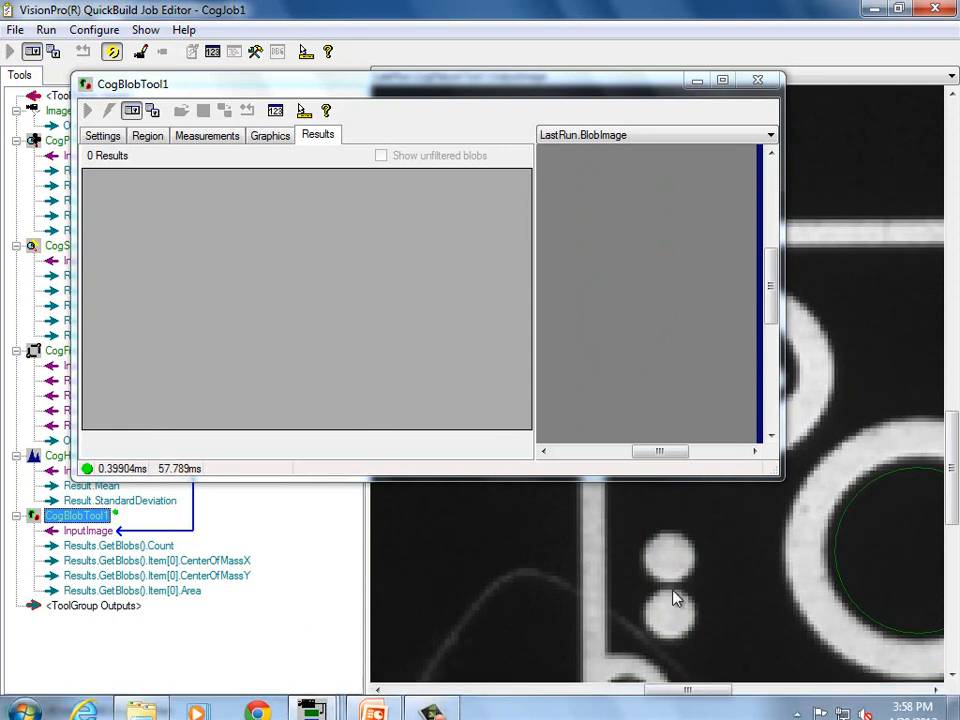
left_click(568, 134)
left_click(587, 203)
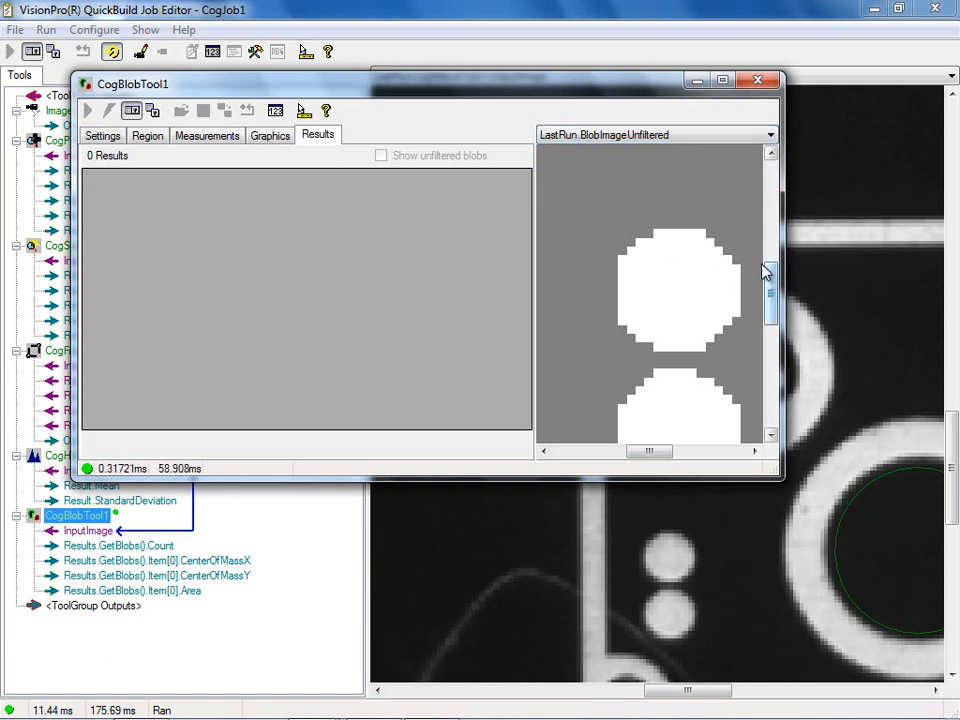
mouse_move(773, 293)
left_mouse_down()
mouse_move(773, 303)
mouse_move(770, 233)
mouse_move(769, 268)
left_mouse_up()
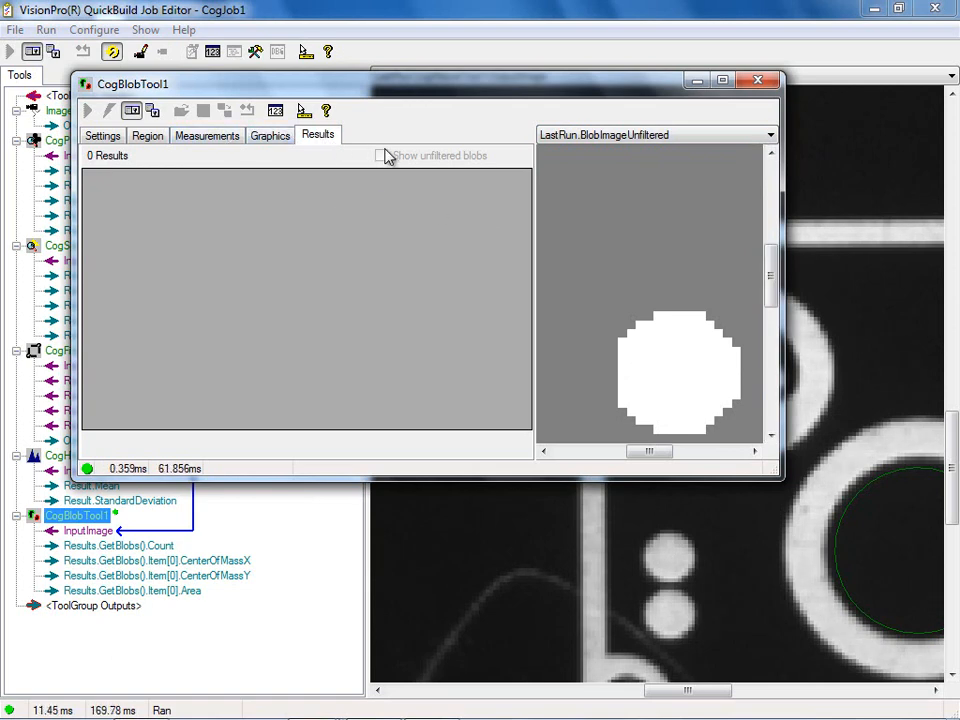
- Stop the continuous run and show the unfiltered blobs in the results to inspect their Acircularity values
left_click(112, 53)
left_click(381, 155)
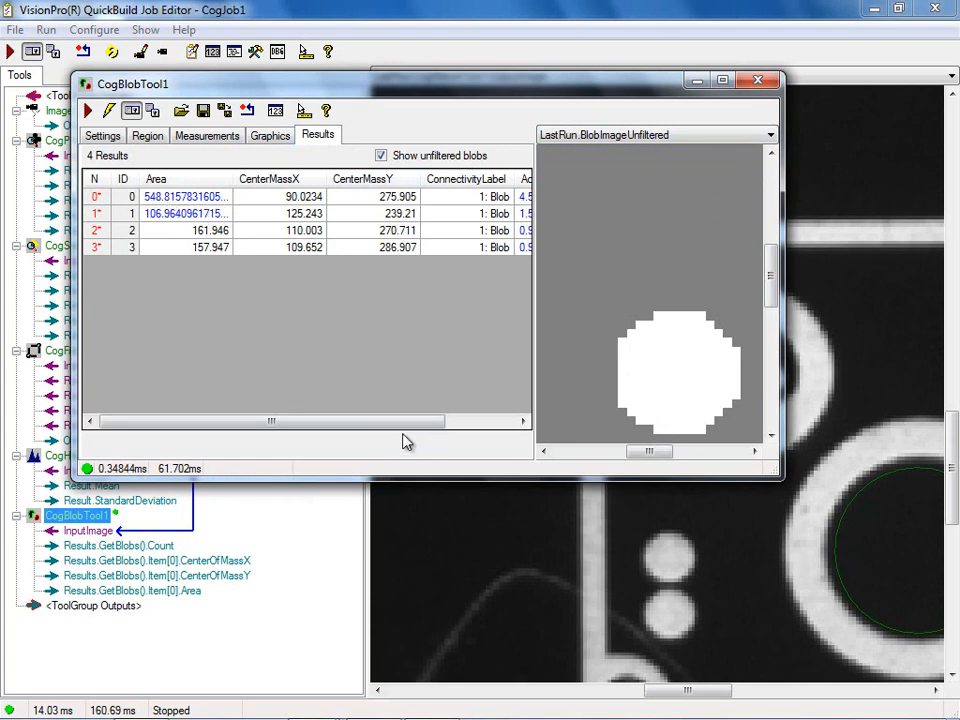
left_click_drag(414, 424, 500, 420)
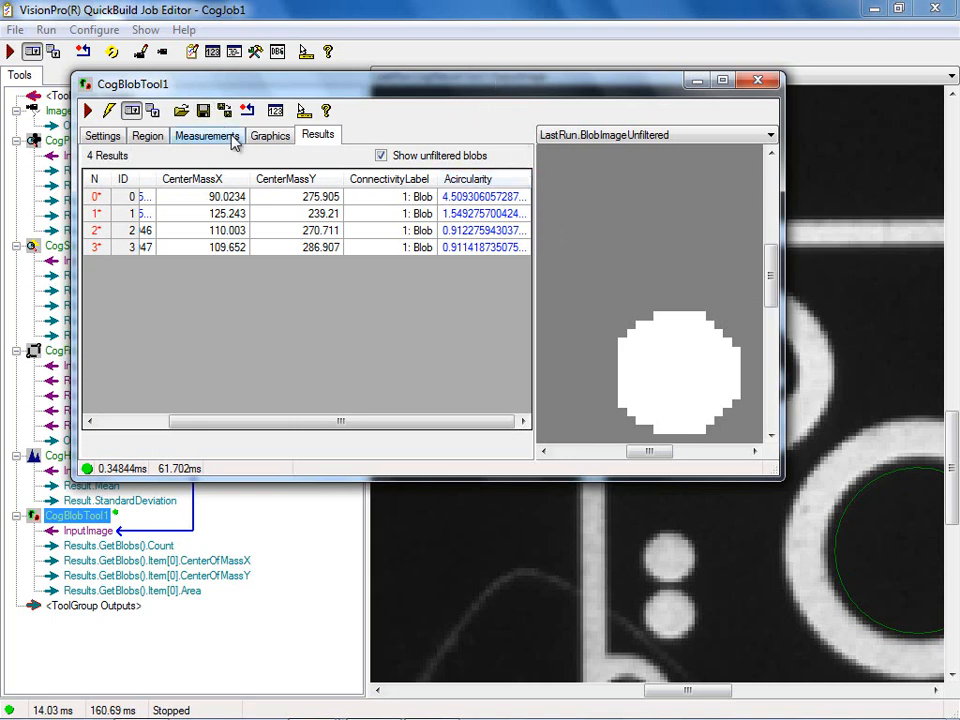
- Lower the Acircularity filter's low limit to 0.9
left_click(207, 135)
left_click(408, 258)
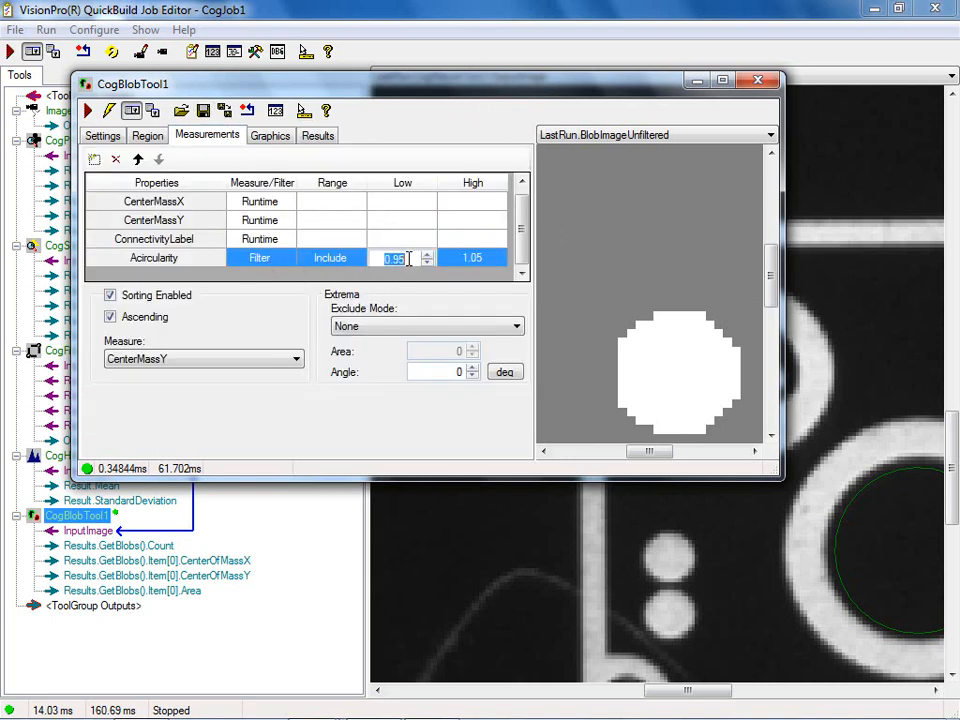
left_click(406, 258)
key("BackSpace")
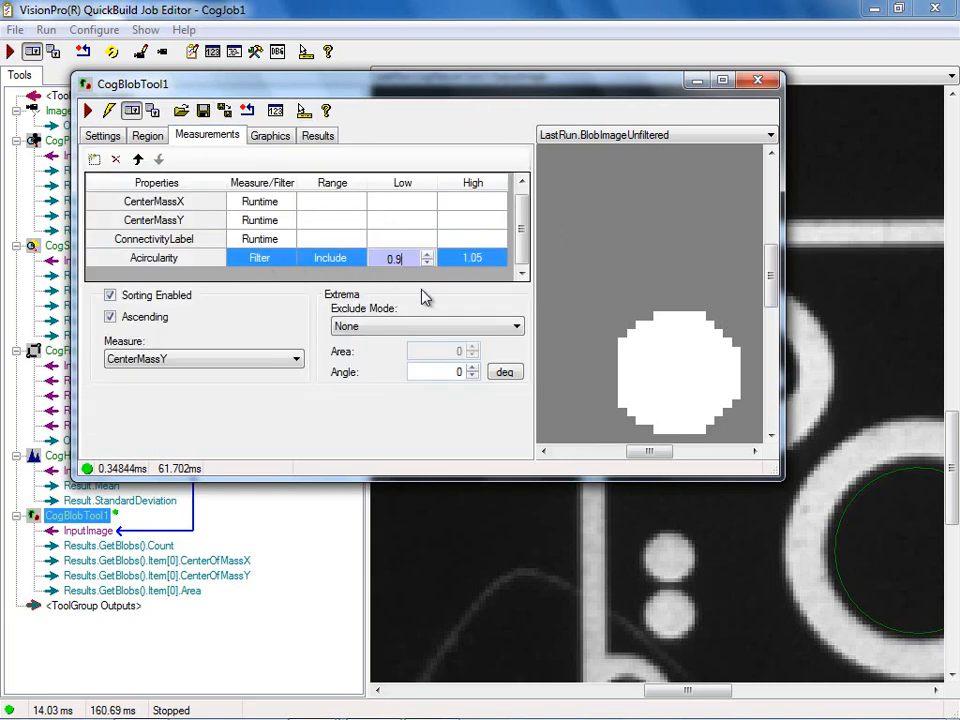
- Set the Acircularity filter's high limit to 1.1 and rerun the blob tool
type("0")
left_click(481, 257)
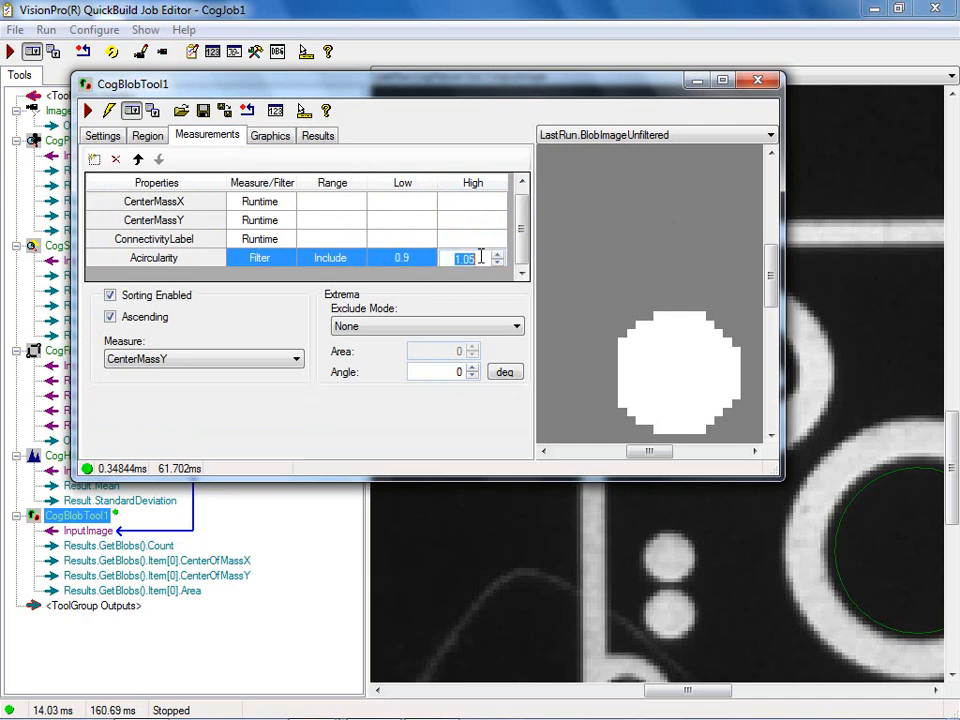
left_click_drag(478, 257, 465, 257)
type("1")
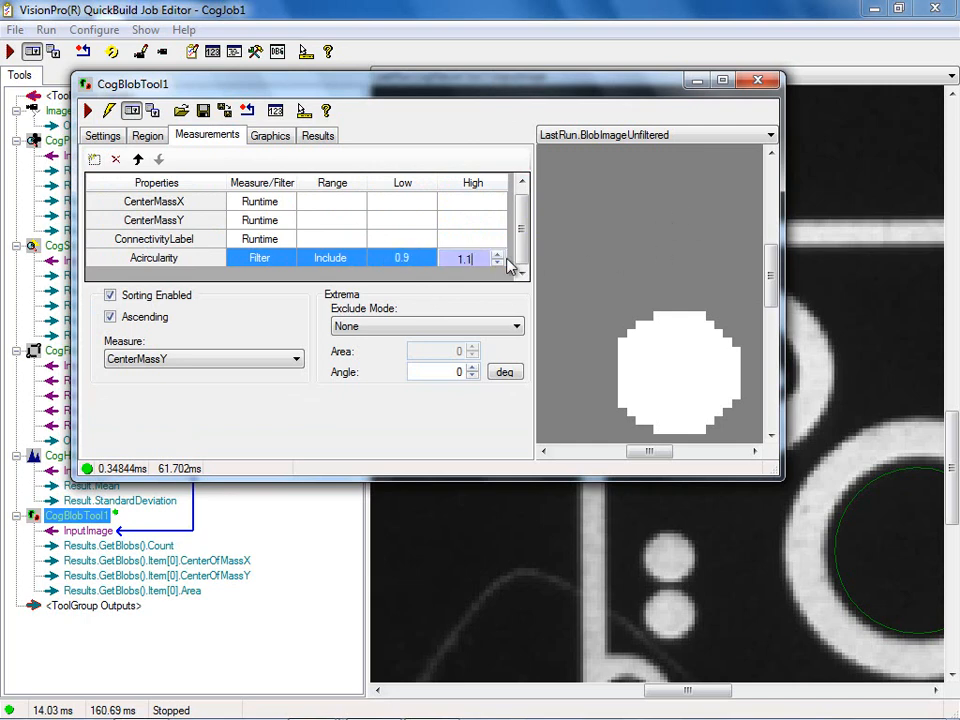
left_click(87, 111)
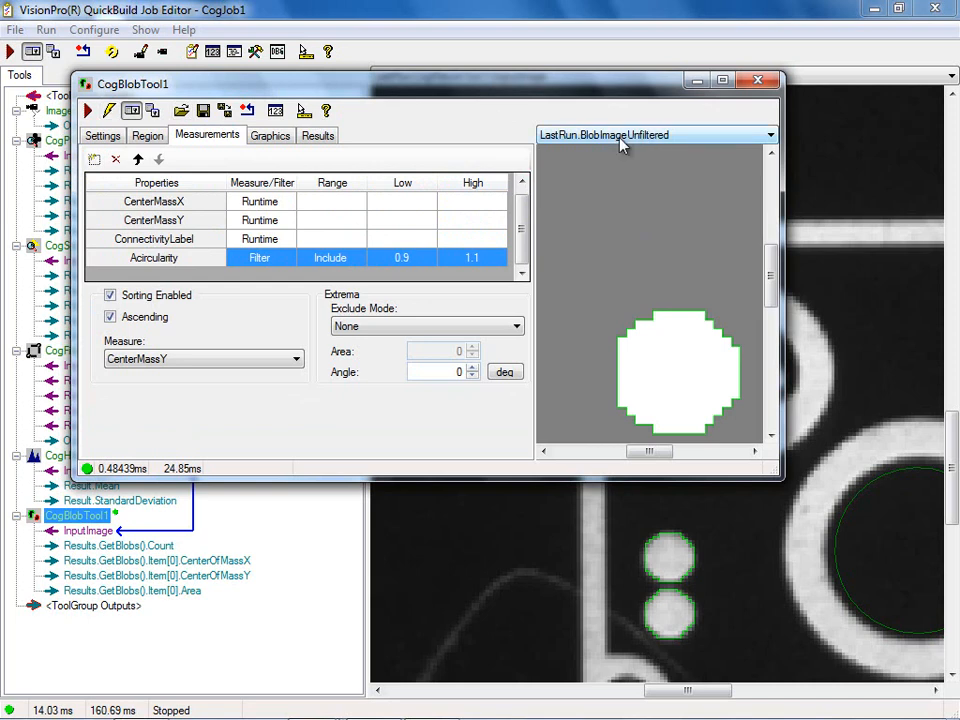
- Display LastRun.BlobImage in the blob tool and run the job continuously to watch the filtered dots
left_click(622, 137)
left_click(615, 188)
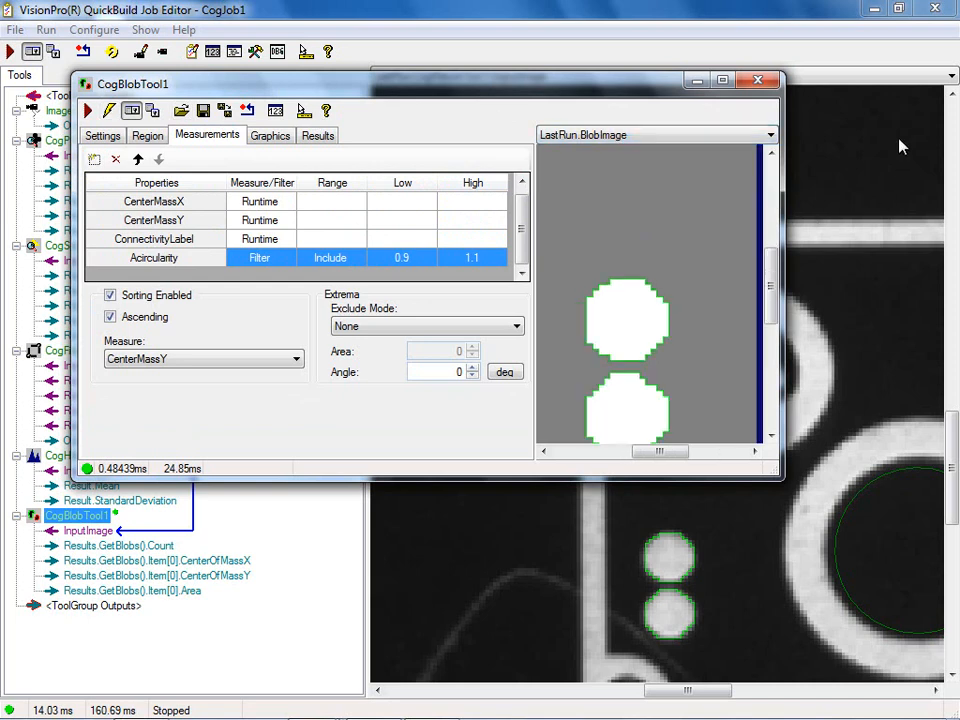
left_click(112, 52)
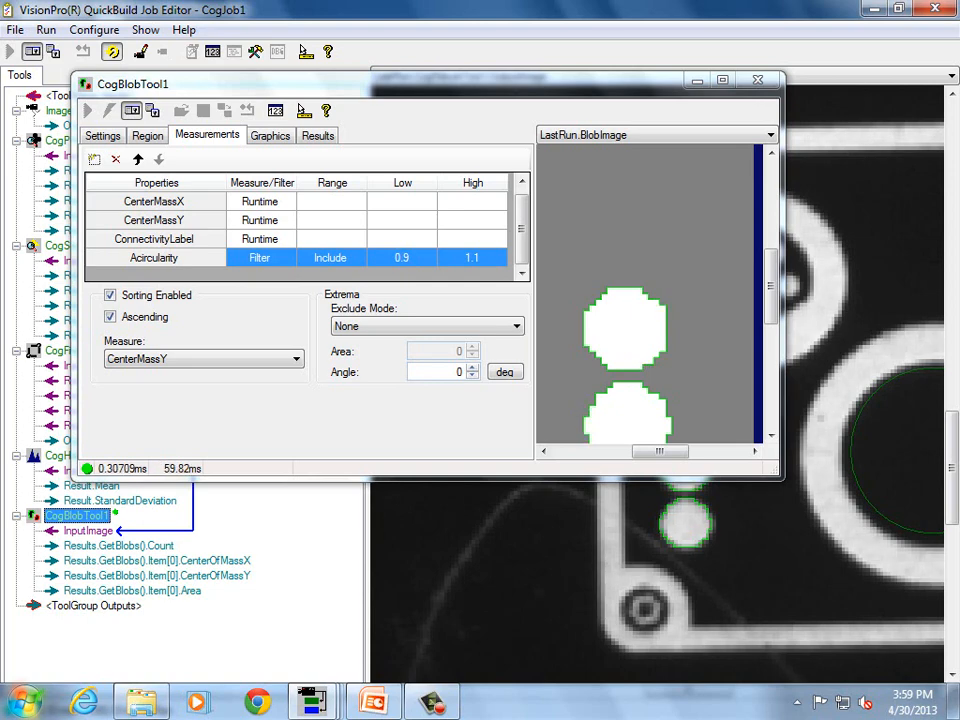
- Close the blob tool window and fit the whole fixtured output image in the job display
left_click(762, 80)
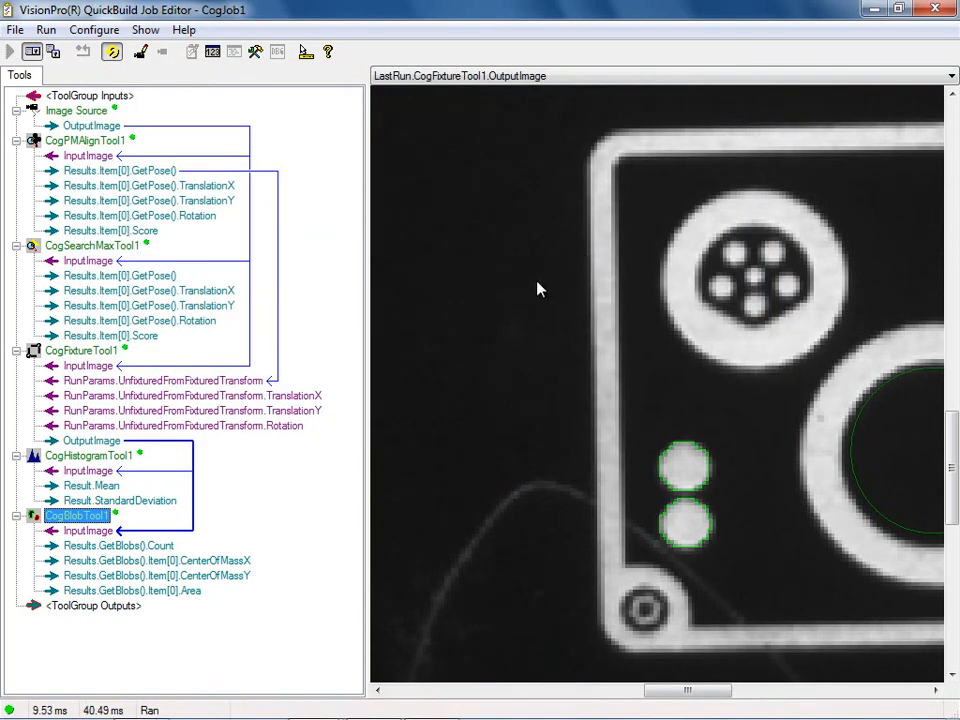
right_click(538, 285)
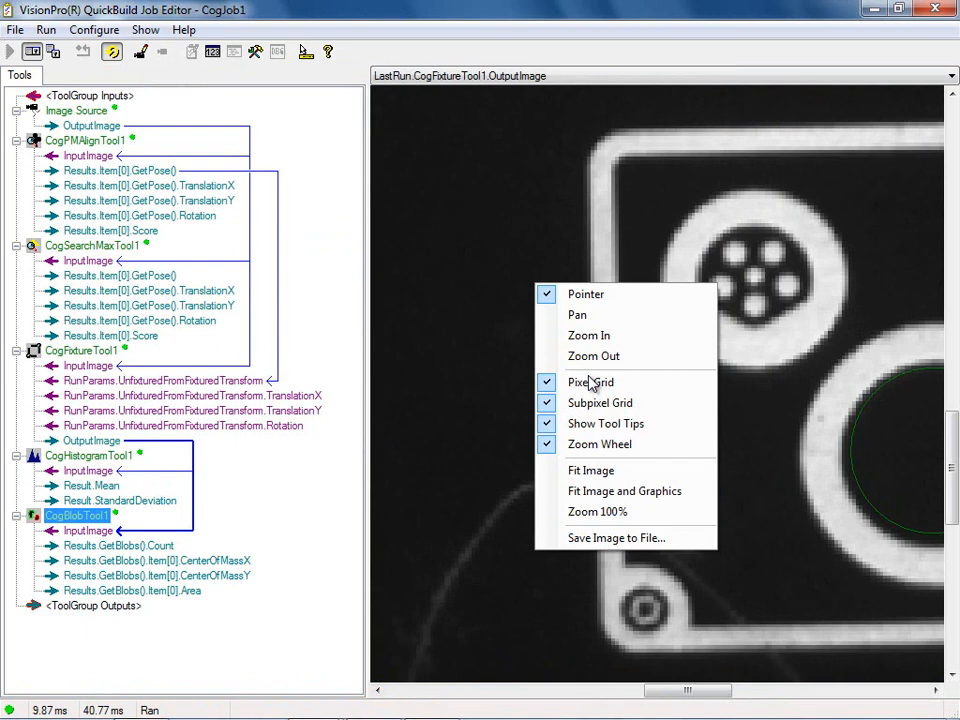
left_click(582, 471)
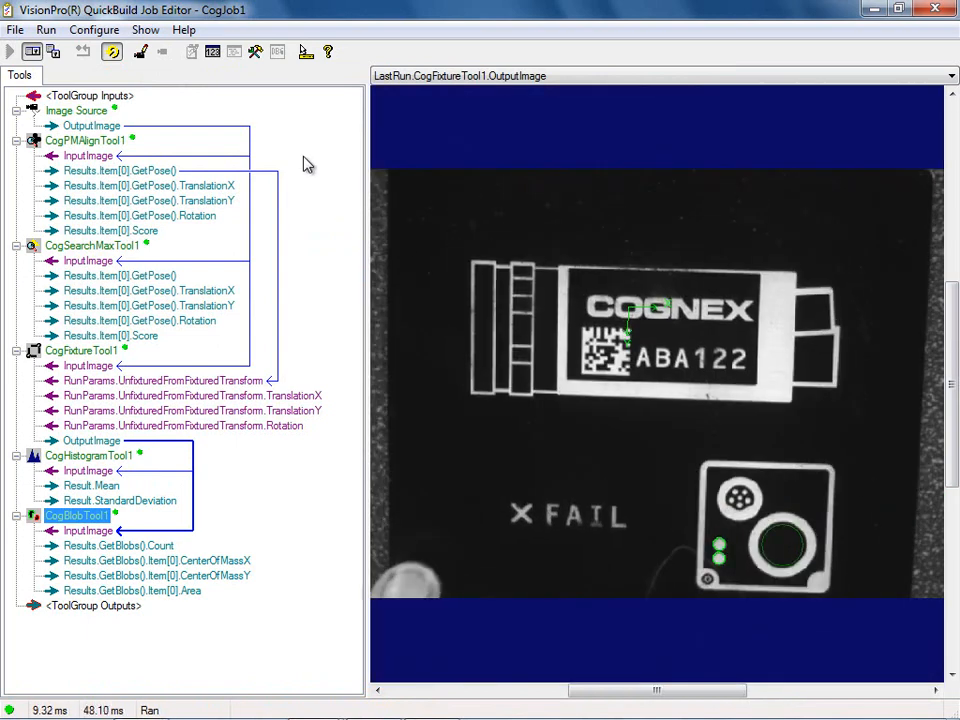